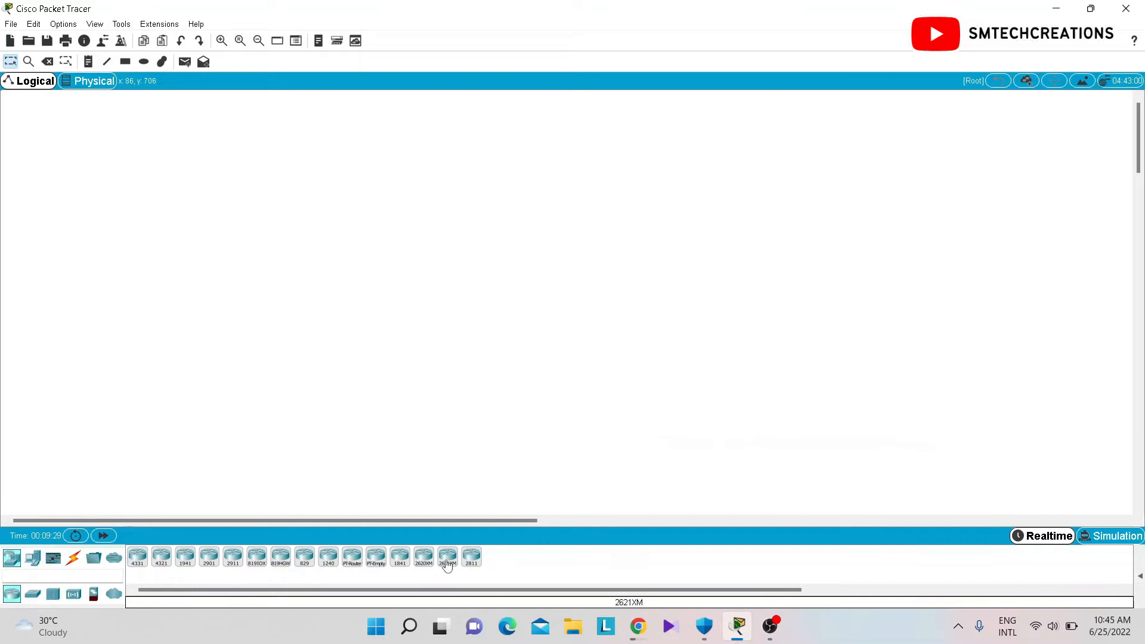
# Place a 2960 switch in the upper middle of the logical workspace.
pyautogui.click(37, 595)
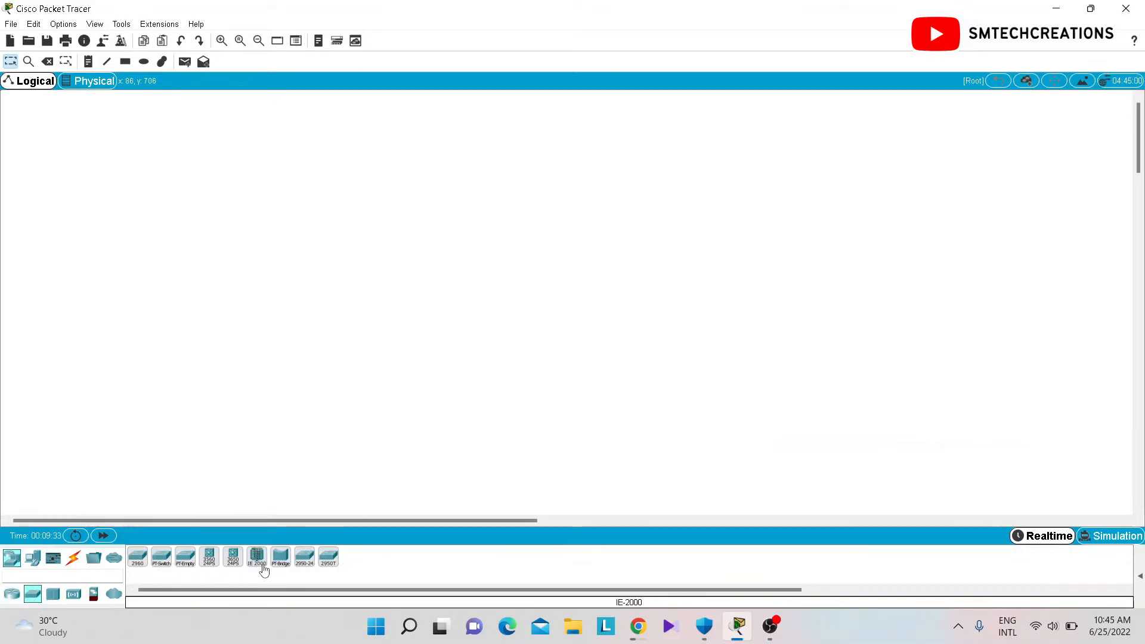
pyautogui.click(53, 595)
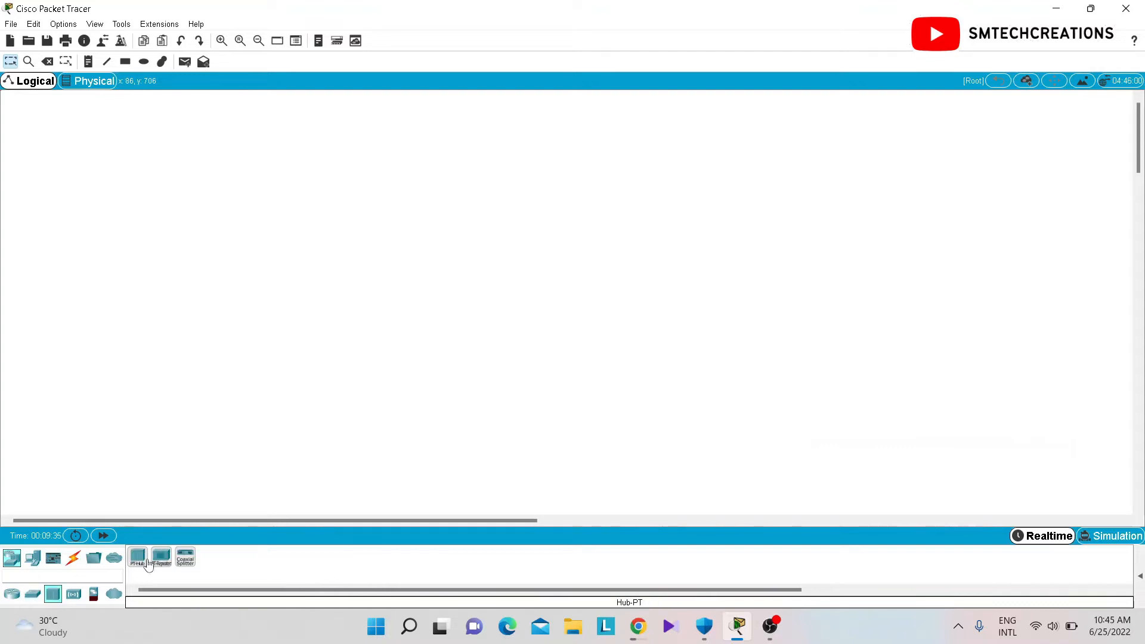
pyautogui.click(33, 593)
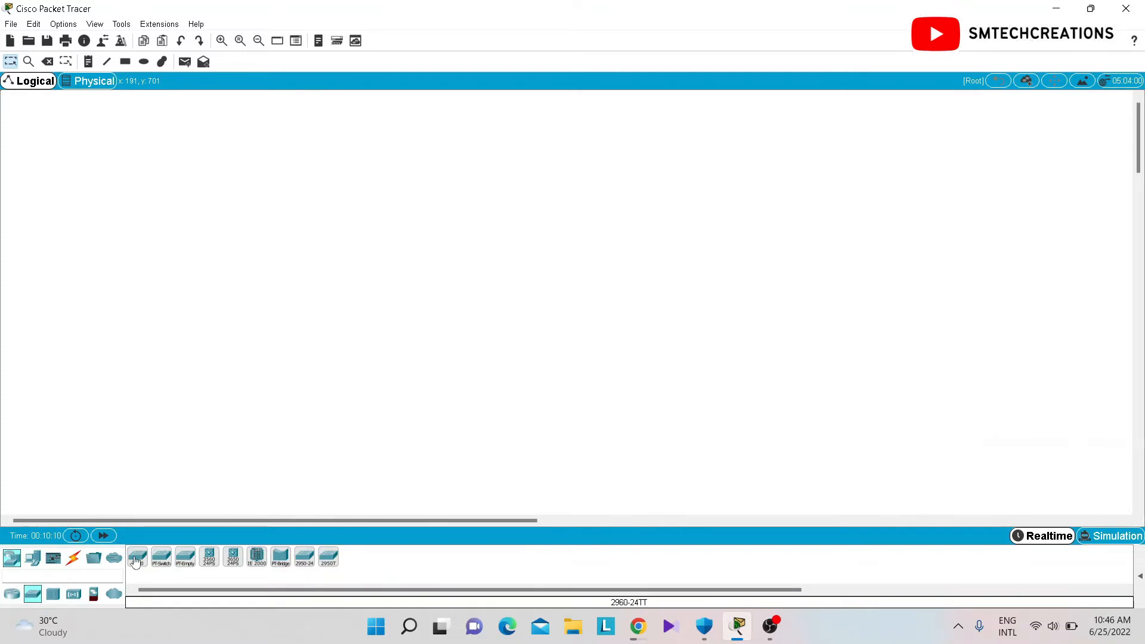
pyautogui.moveTo(139, 564); pyautogui.dragTo(409, 177)
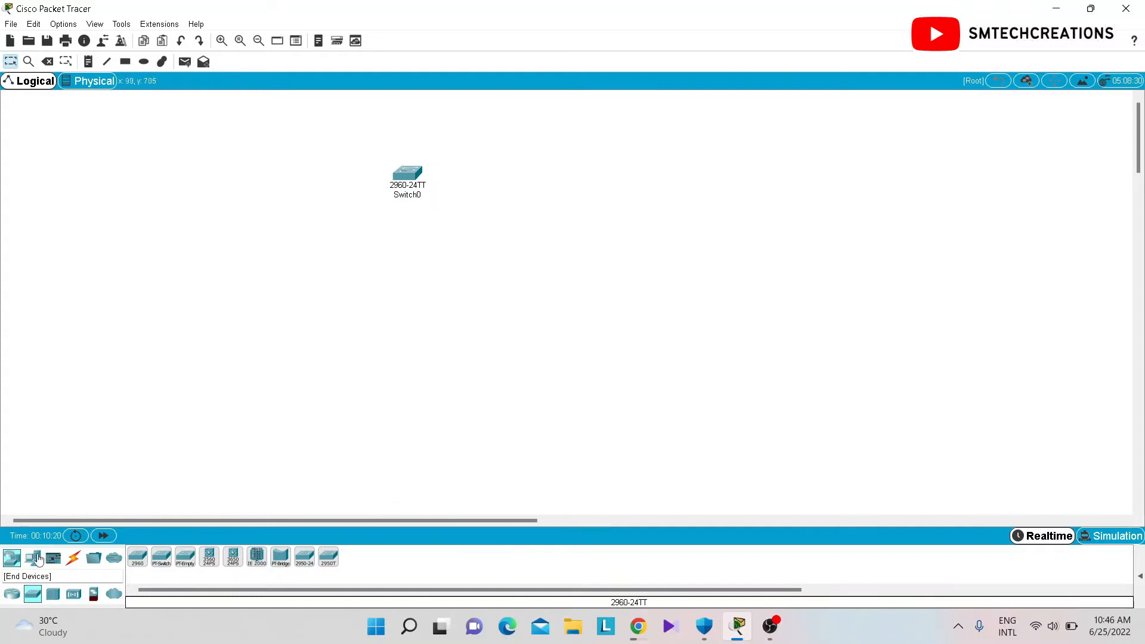
# Place two PCs below the switch, one on each side.
pyautogui.click(37, 558)
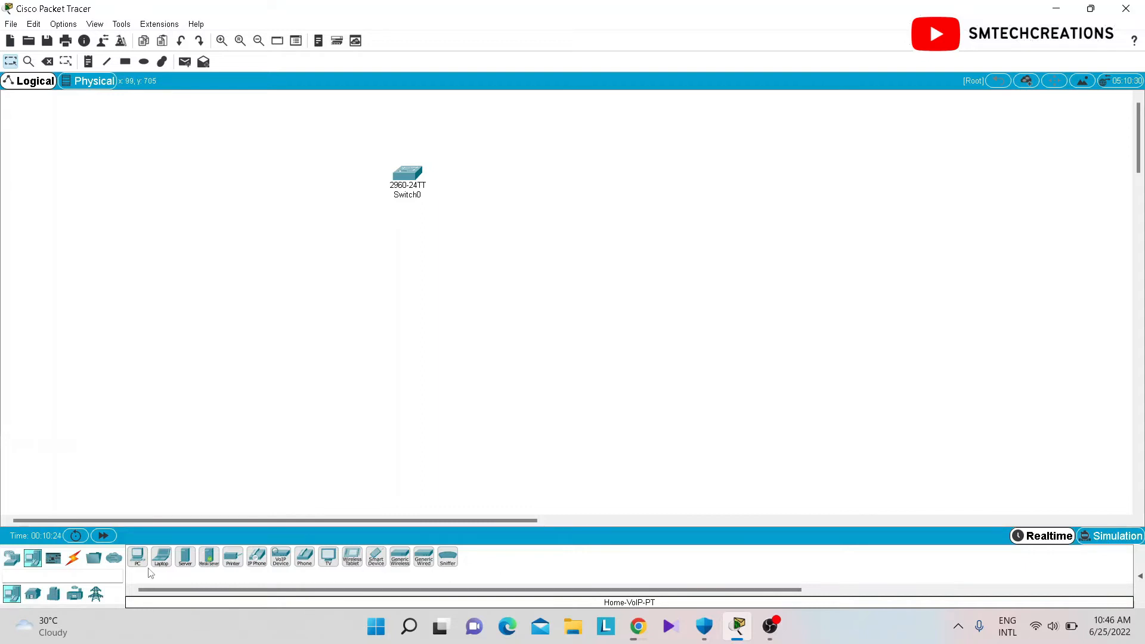
pyautogui.moveTo(141, 561); pyautogui.dragTo(245, 433)
pyautogui.moveTo(310, 280); pyautogui.dragTo(309, 280)
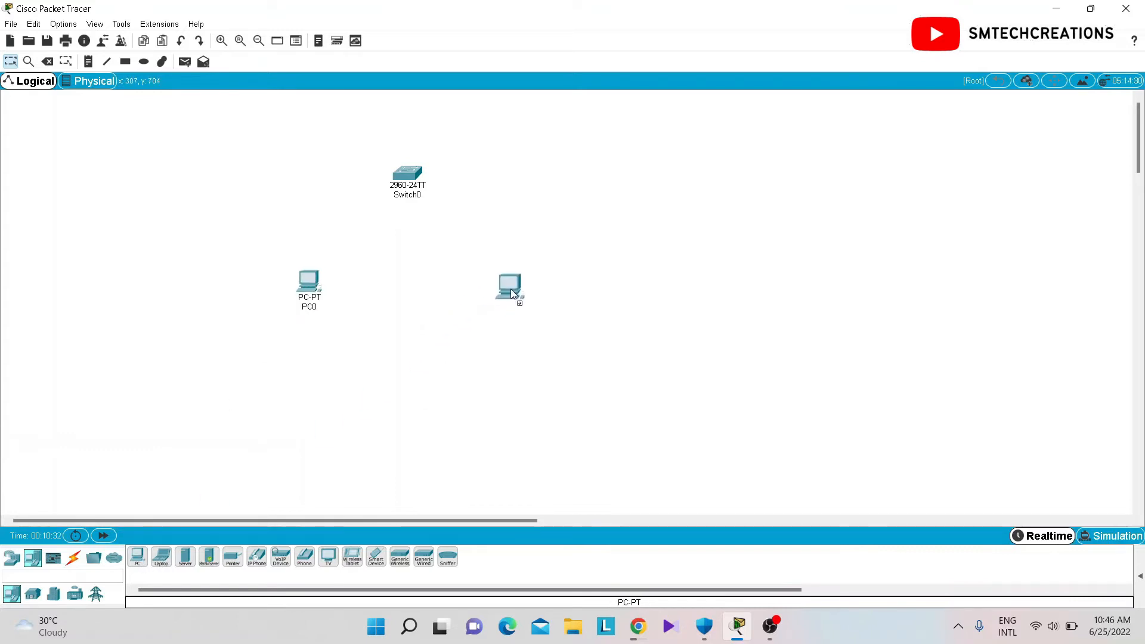
pyautogui.moveTo(526, 281); pyautogui.dragTo(531, 287)
pyautogui.moveTo(311, 291)
pyautogui.moveTo(407, 185)
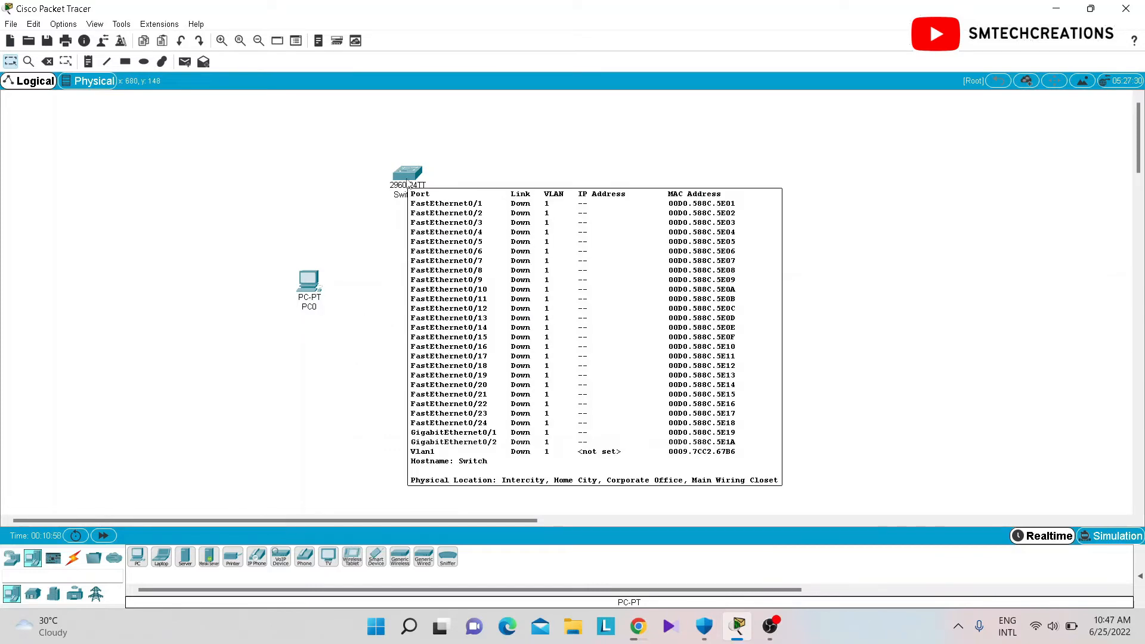
pyautogui.click(530, 289)
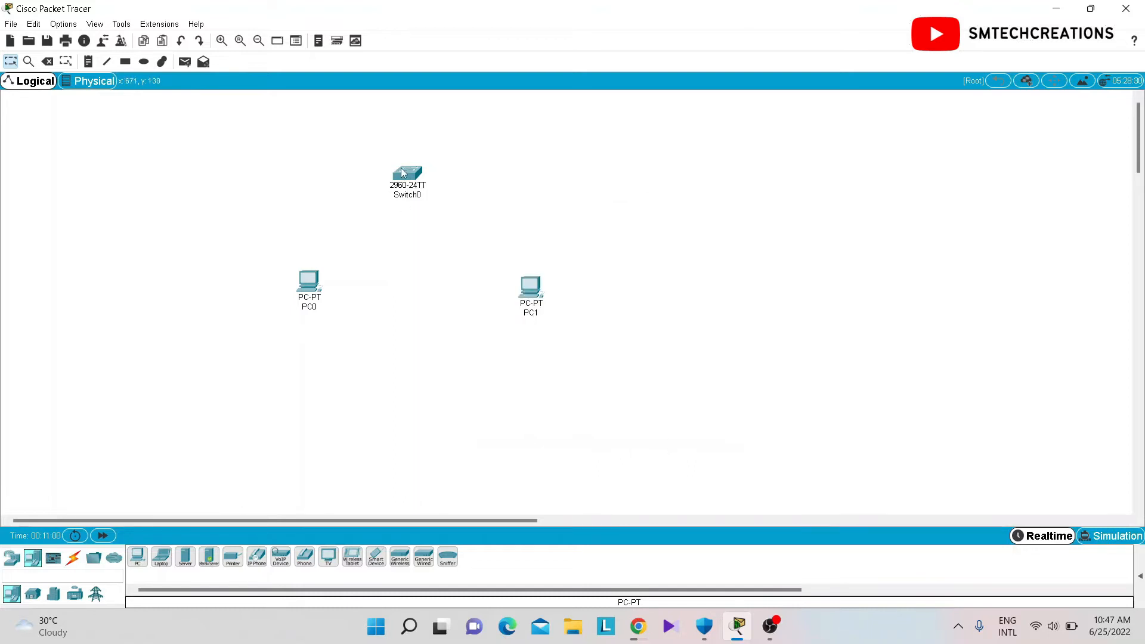
# Connect PC0's FastEthernet0 to Switch0's FastEthernet0/1 with a copper straight-through cable.
pyautogui.click(74, 561)
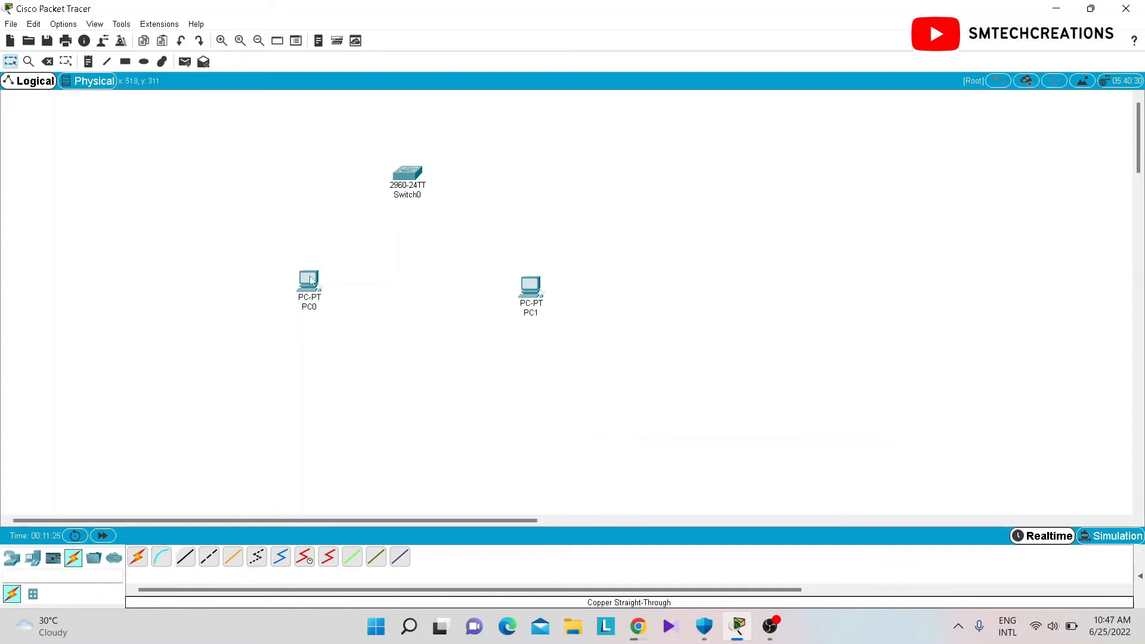
pyautogui.click(185, 558)
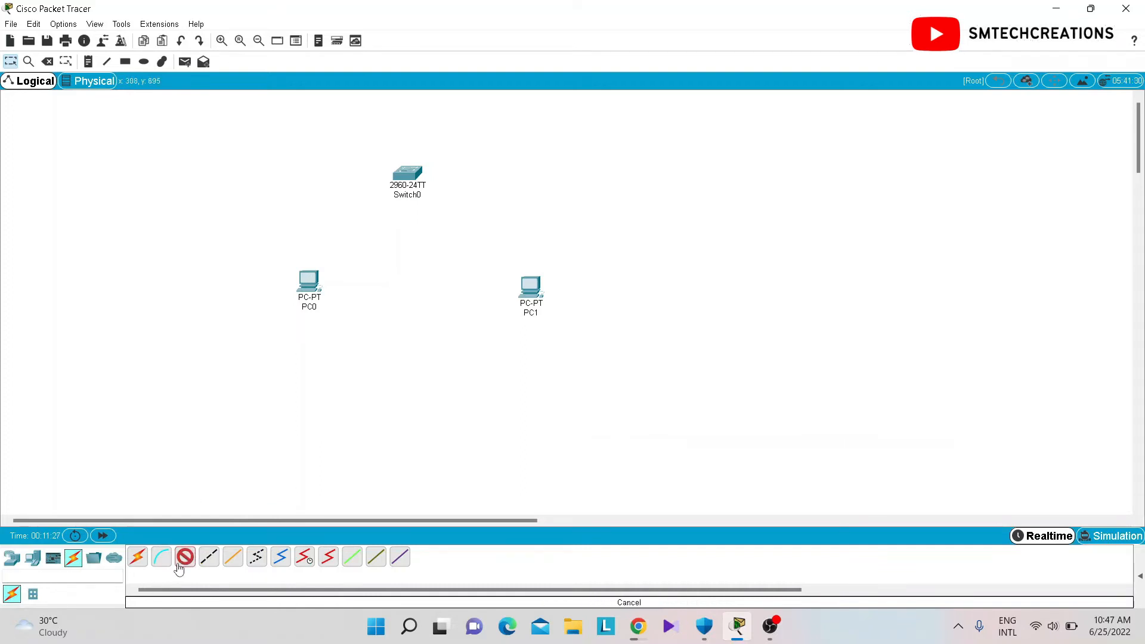
pyautogui.click(311, 286)
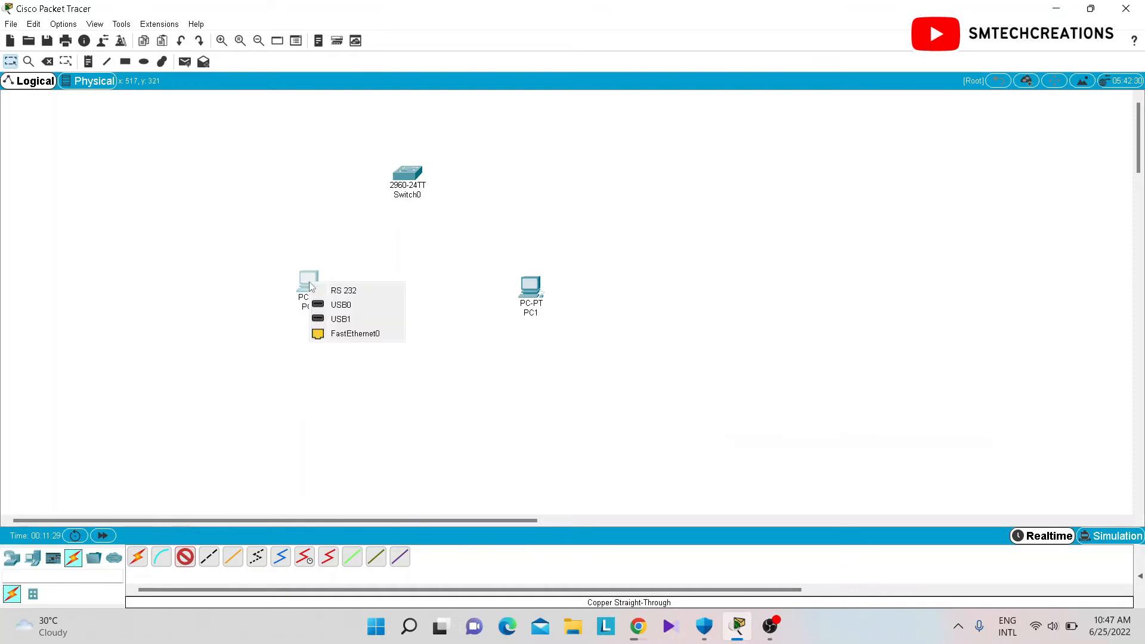
pyautogui.click(336, 334)
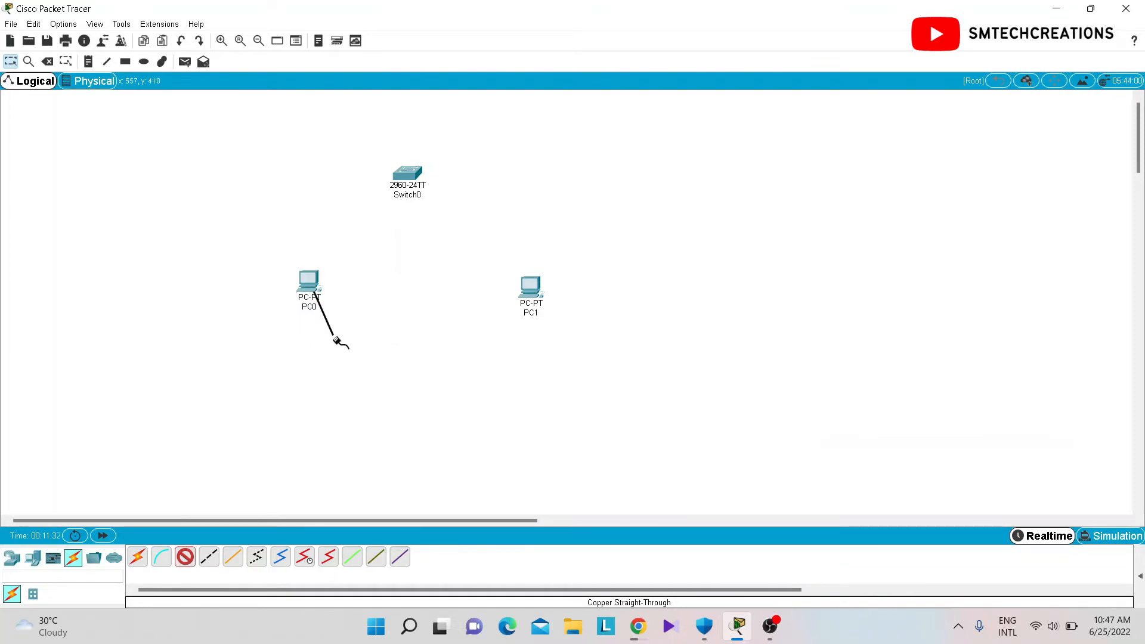
pyautogui.click(409, 171)
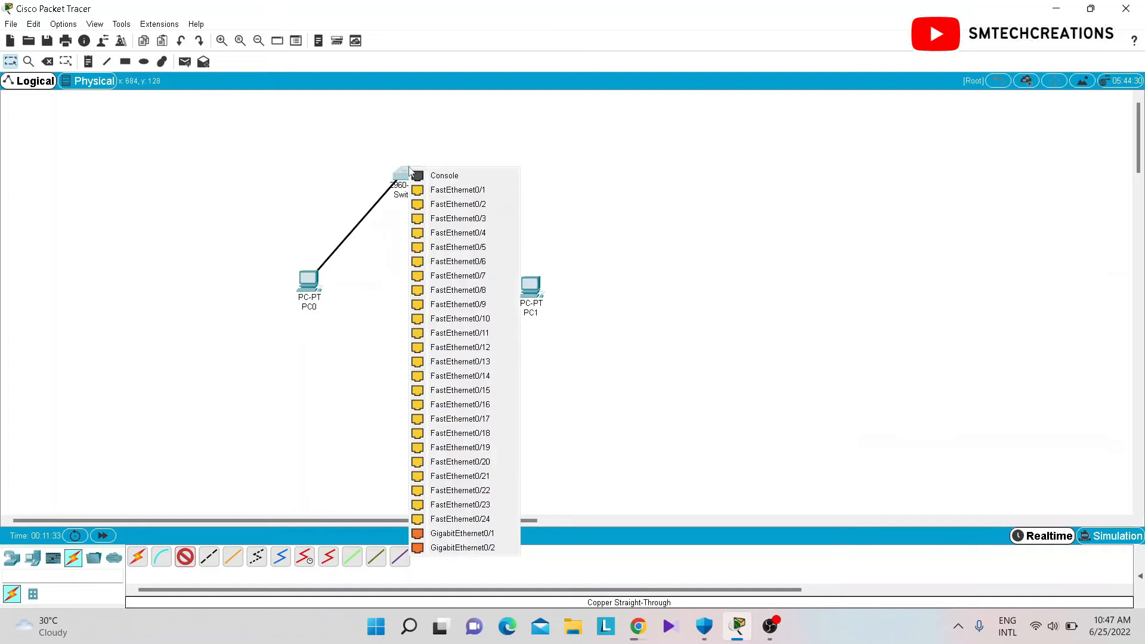
pyautogui.click(449, 190)
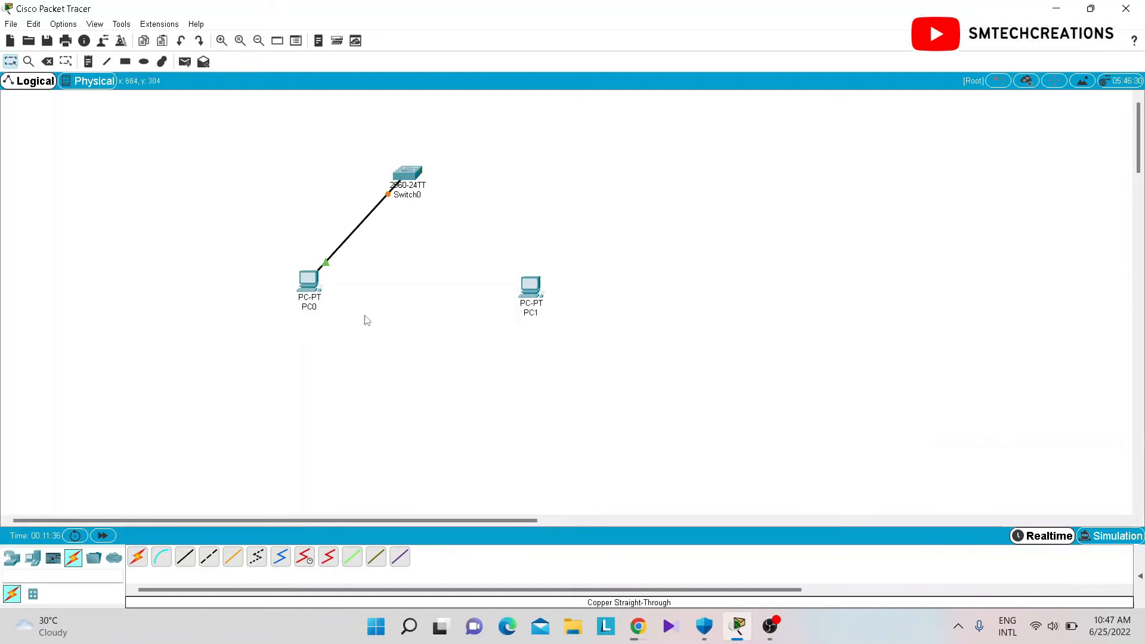
# Connect PC1's FastEthernet0 to Switch0's FastEthernet0/2 with a copper straight-through cable, and move PC0 down level with PC1.
pyautogui.click(185, 558)
pyautogui.click(540, 295)
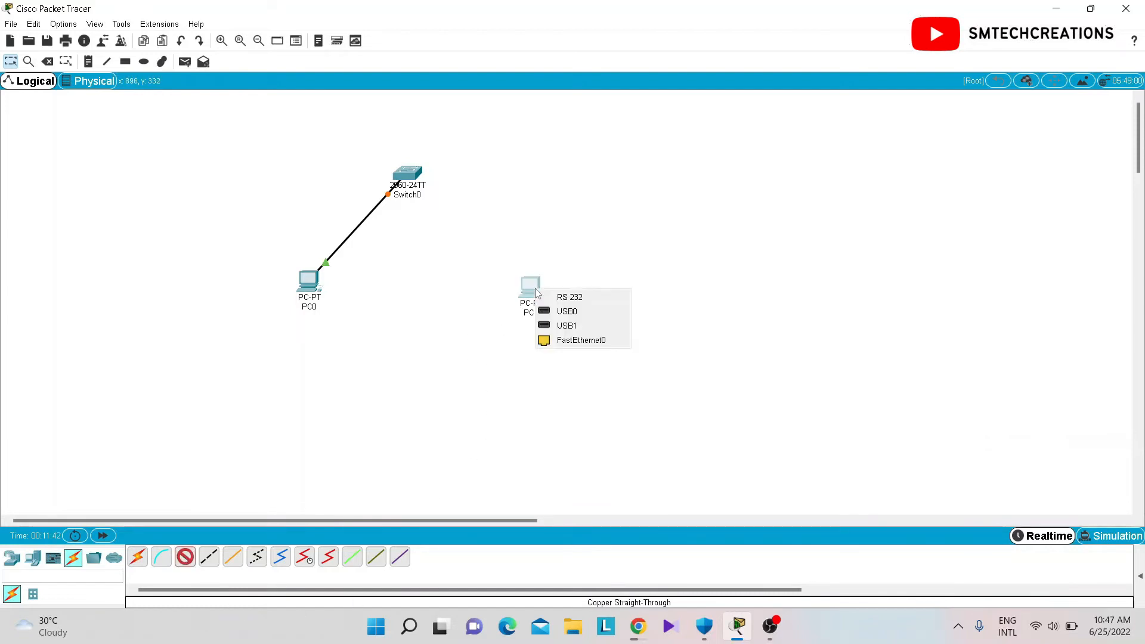
pyautogui.click(582, 341)
pyautogui.click(413, 172)
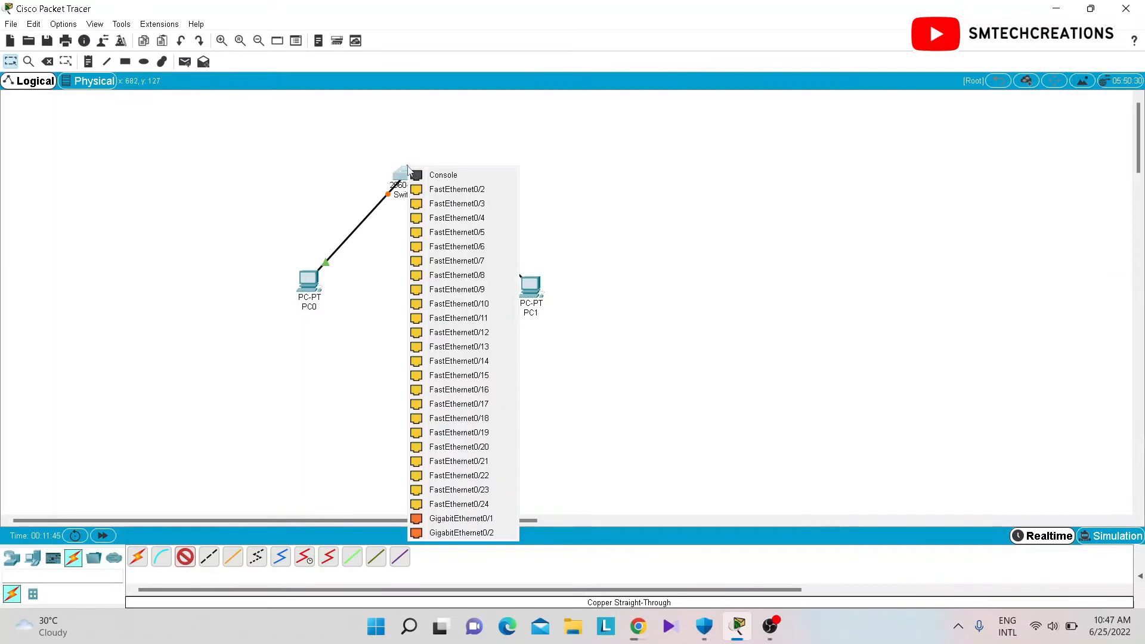
pyautogui.click(442, 190)
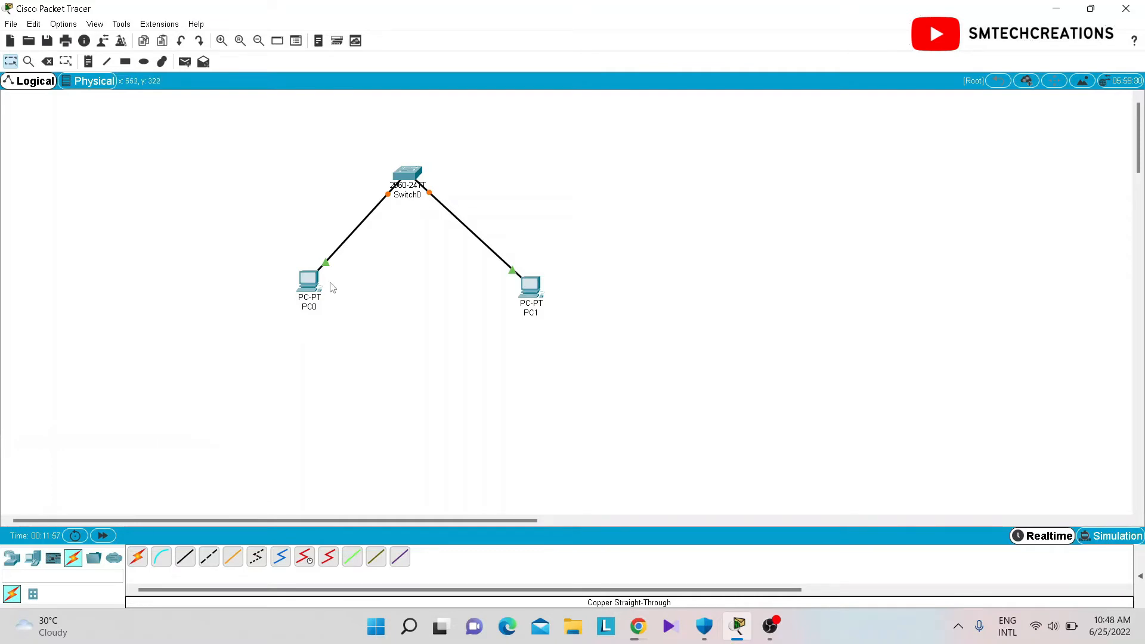
pyautogui.moveTo(311, 291); pyautogui.dragTo(306, 297)
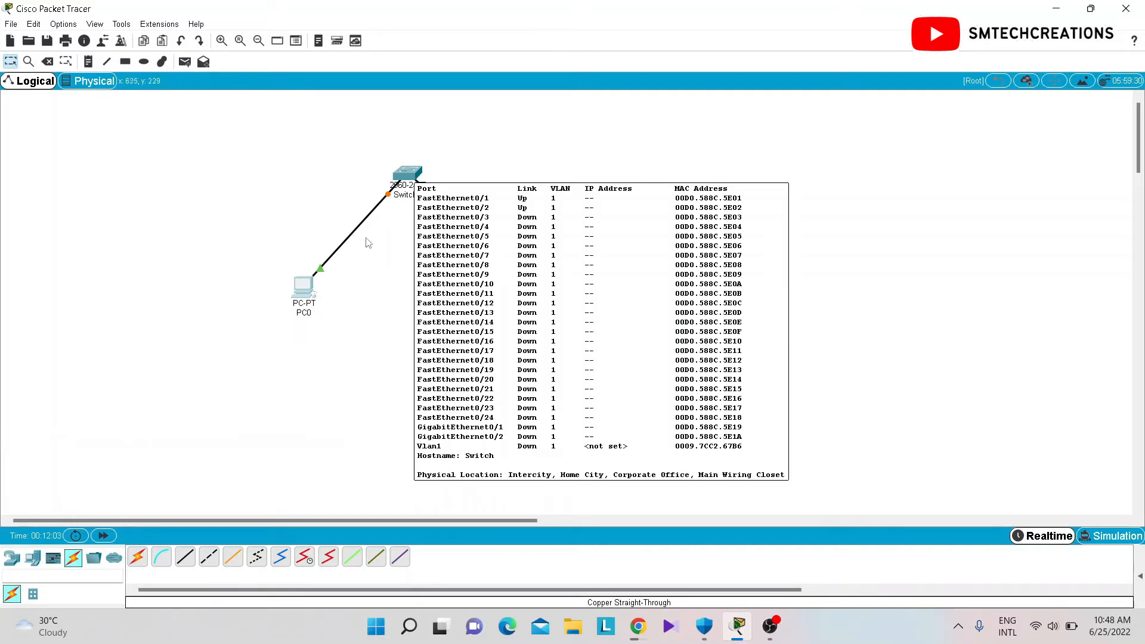
pyautogui.moveTo(306, 279)
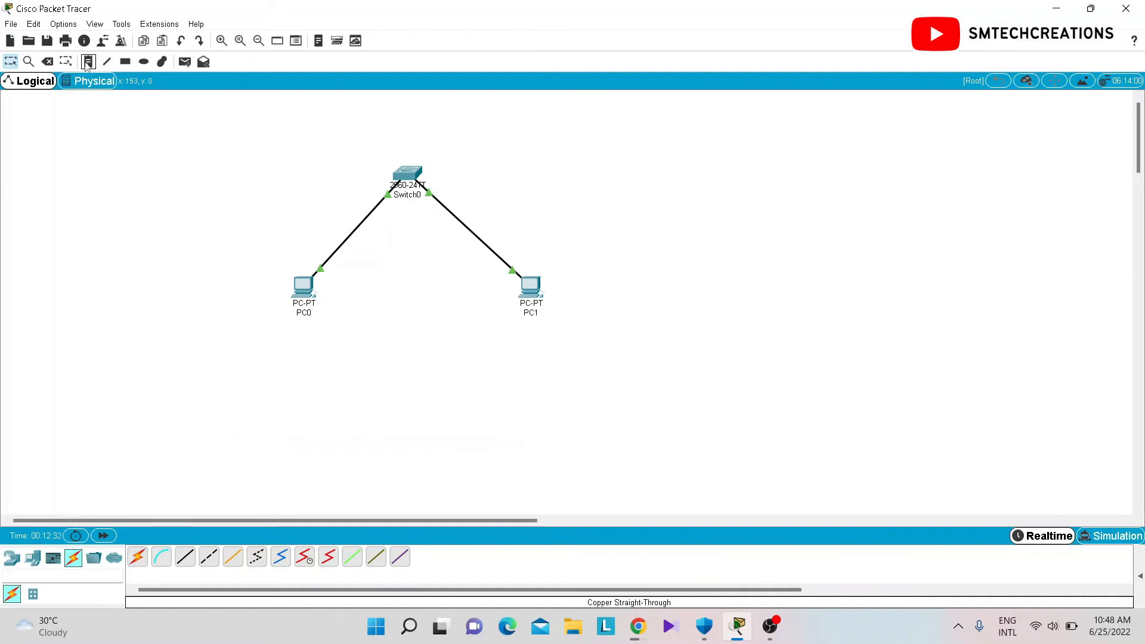
# Add the text note 192.168.10.2 centred below PC0 and the note 192.168.10.3 centred below PC1.
pyautogui.click(88, 61)
pyautogui.click(235, 347)
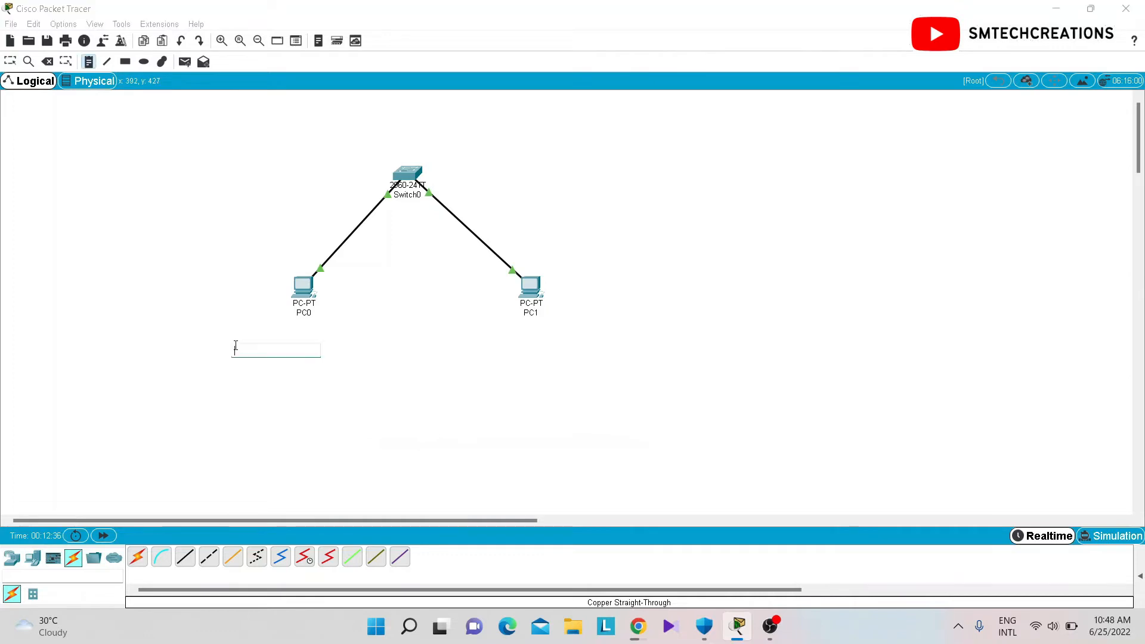
pyautogui.write('192.168.10.2')
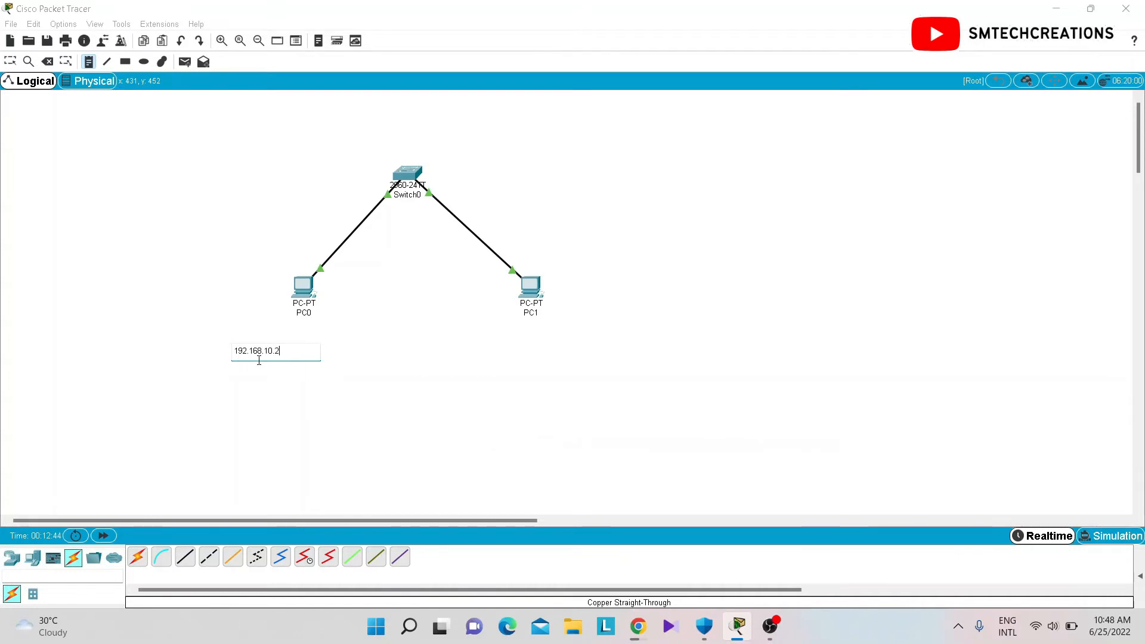
pyautogui.click(490, 341)
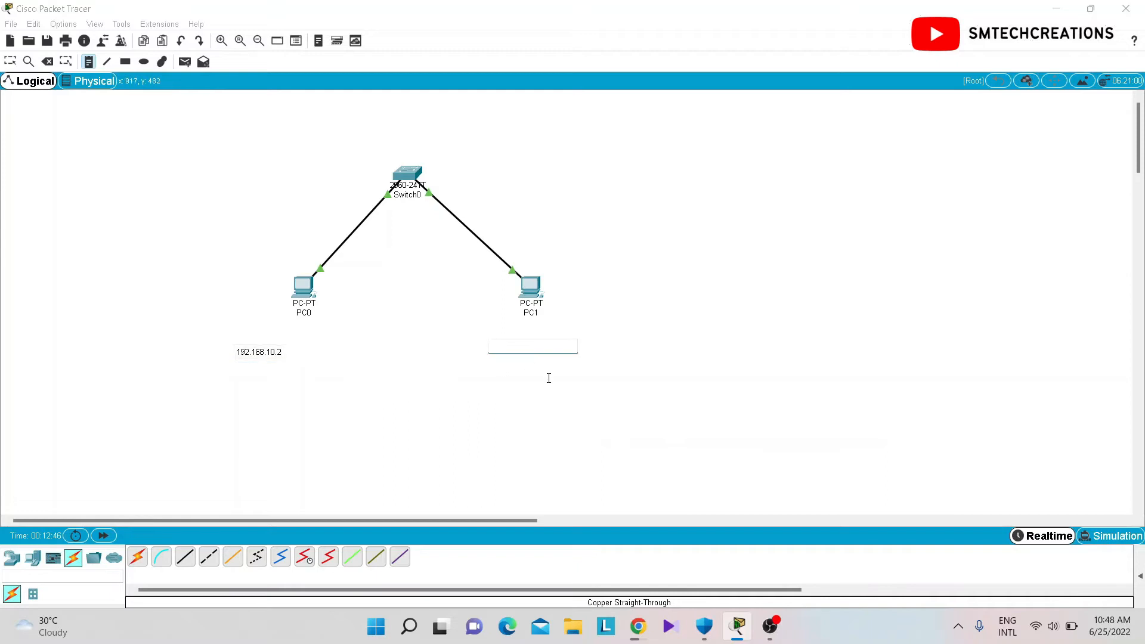
pyautogui.write('192.168.10.3')
pyautogui.click(10, 62)
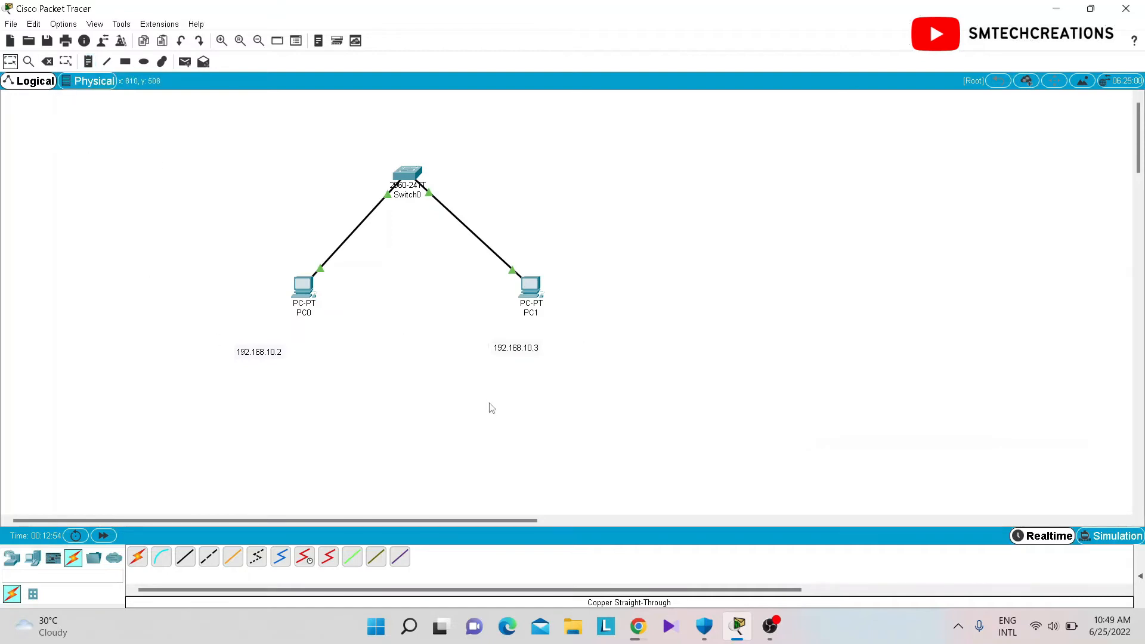
pyautogui.moveTo(270, 359); pyautogui.dragTo(310, 354)
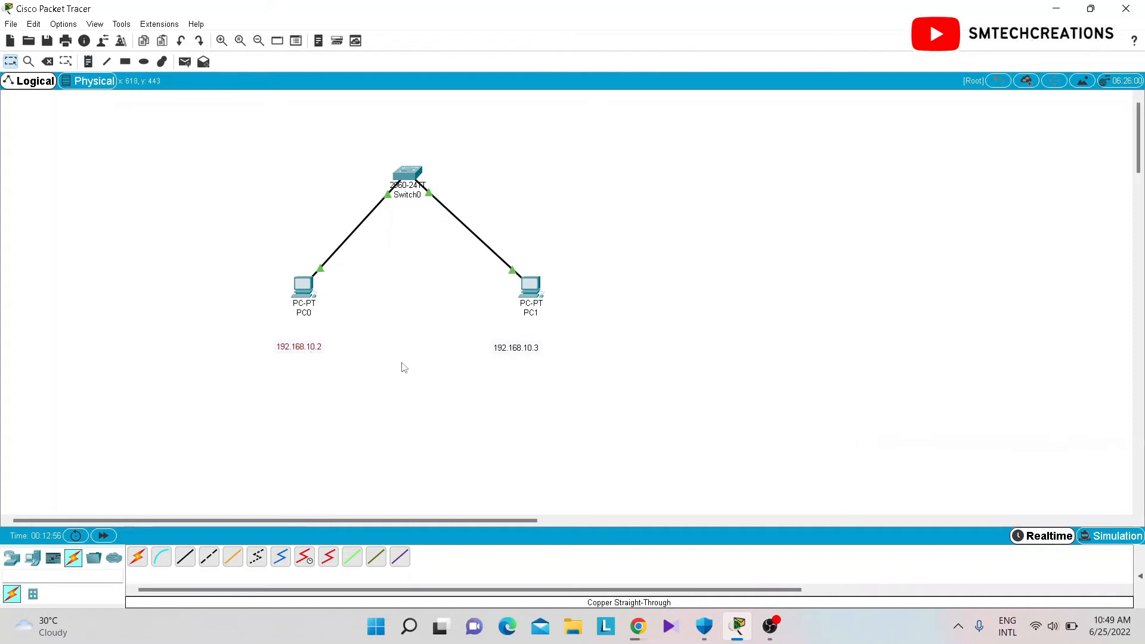
pyautogui.moveTo(518, 354); pyautogui.dragTo(532, 349)
# Configure PC0 with the static IP address 192.168.10.2 and subnet mask 255.255.255.0.
pyautogui.click(303, 293)
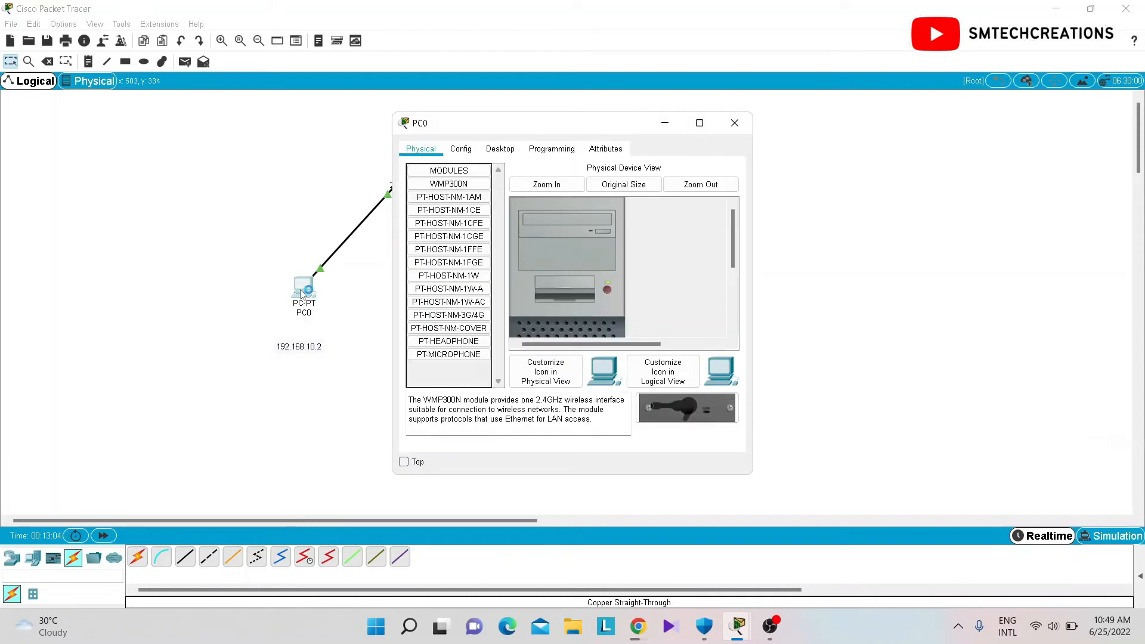
pyautogui.click(492, 151)
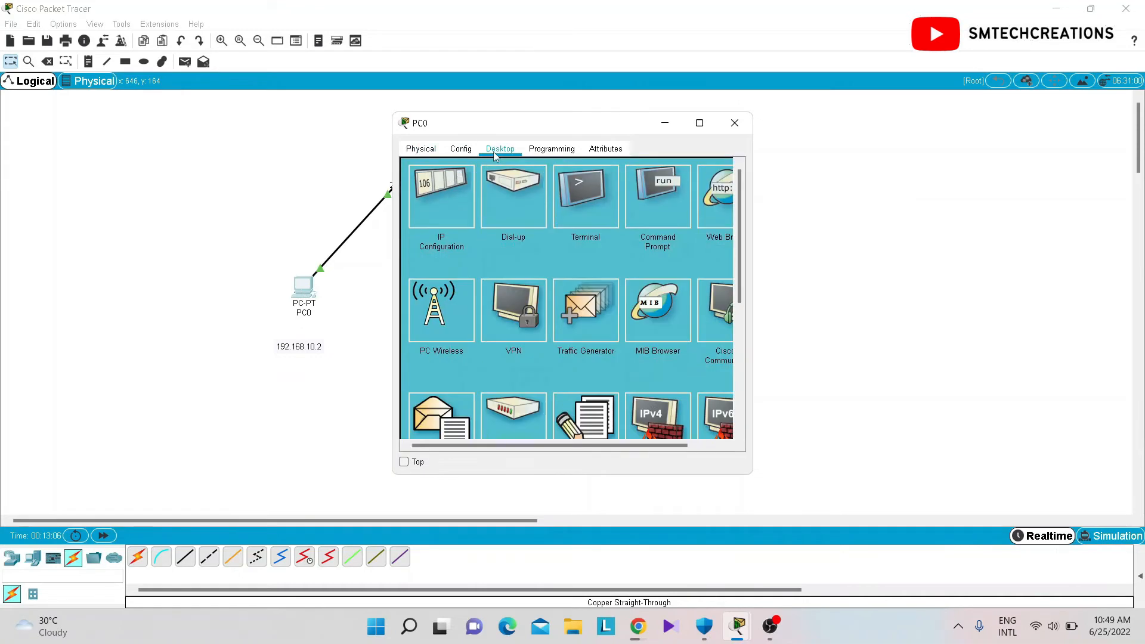
pyautogui.click(439, 216)
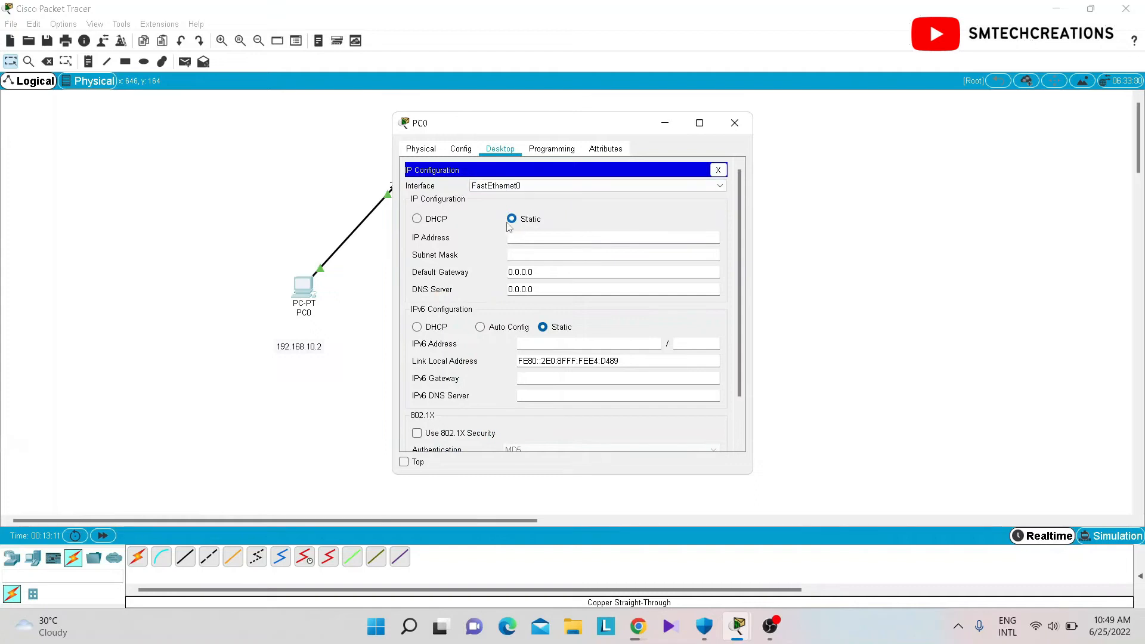
pyautogui.click(523, 240)
pyautogui.write('192.168.10.2')
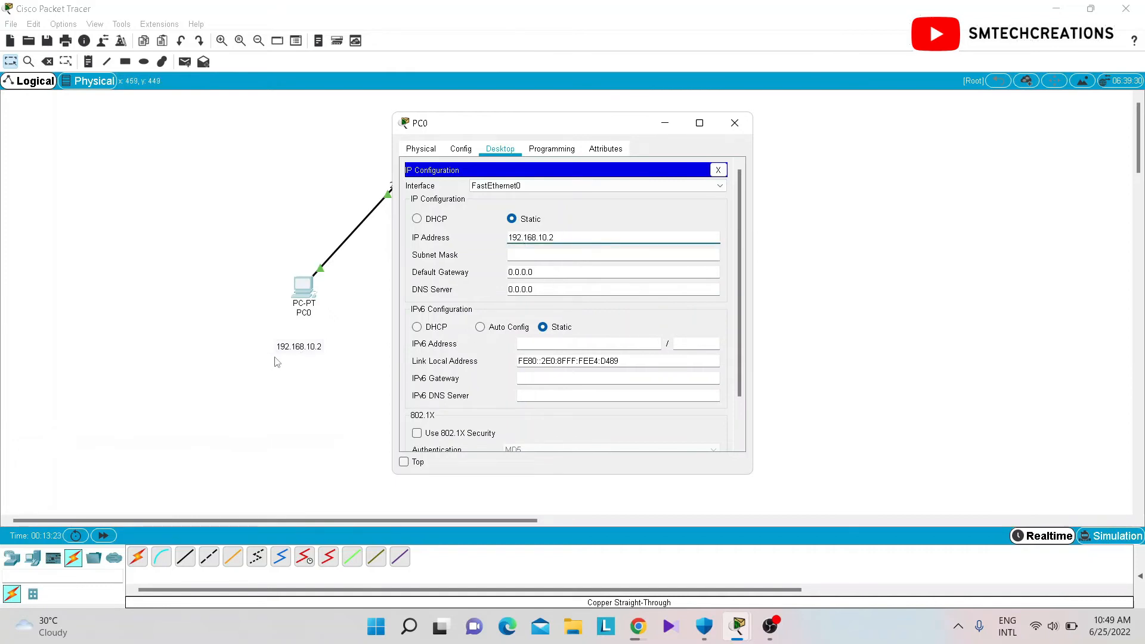
pyautogui.click(536, 257)
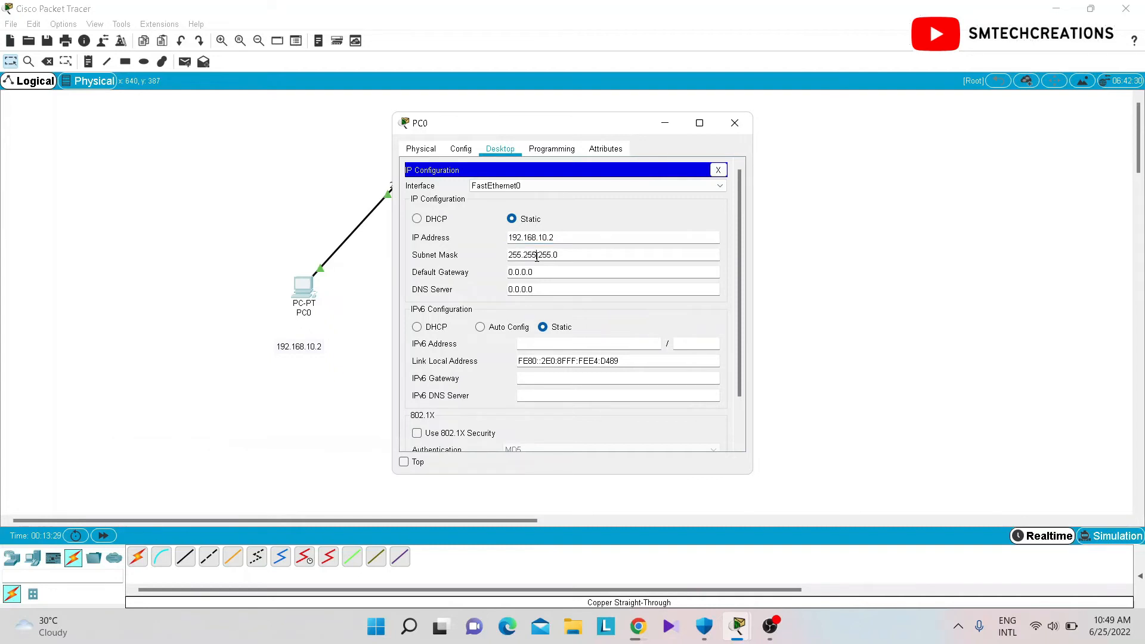
pyautogui.click(733, 125)
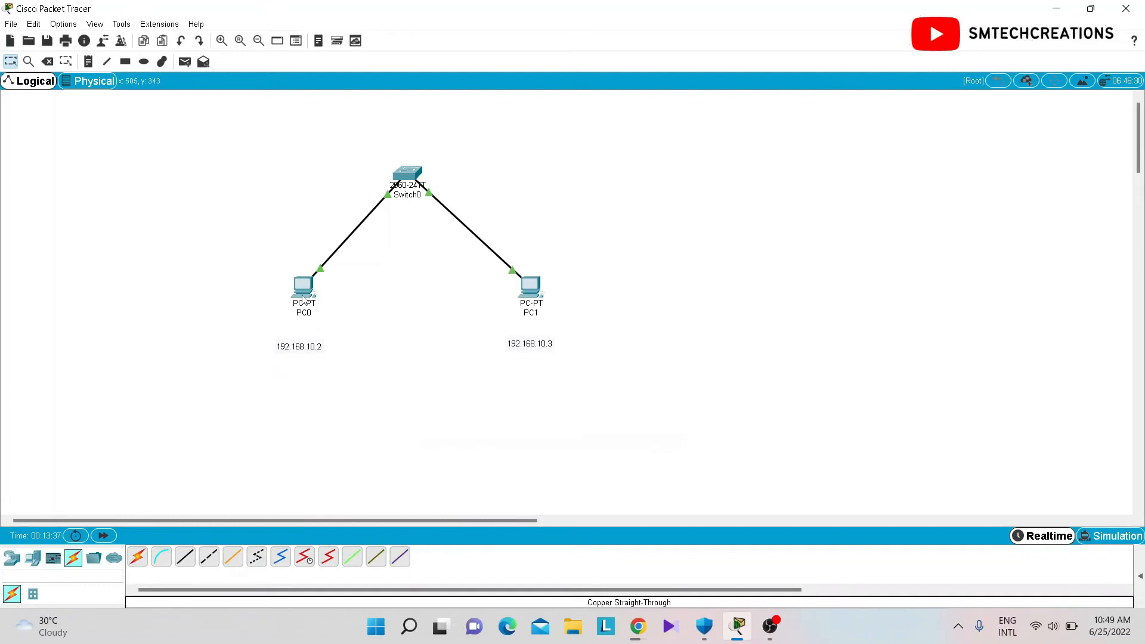
pyautogui.moveTo(302, 296)
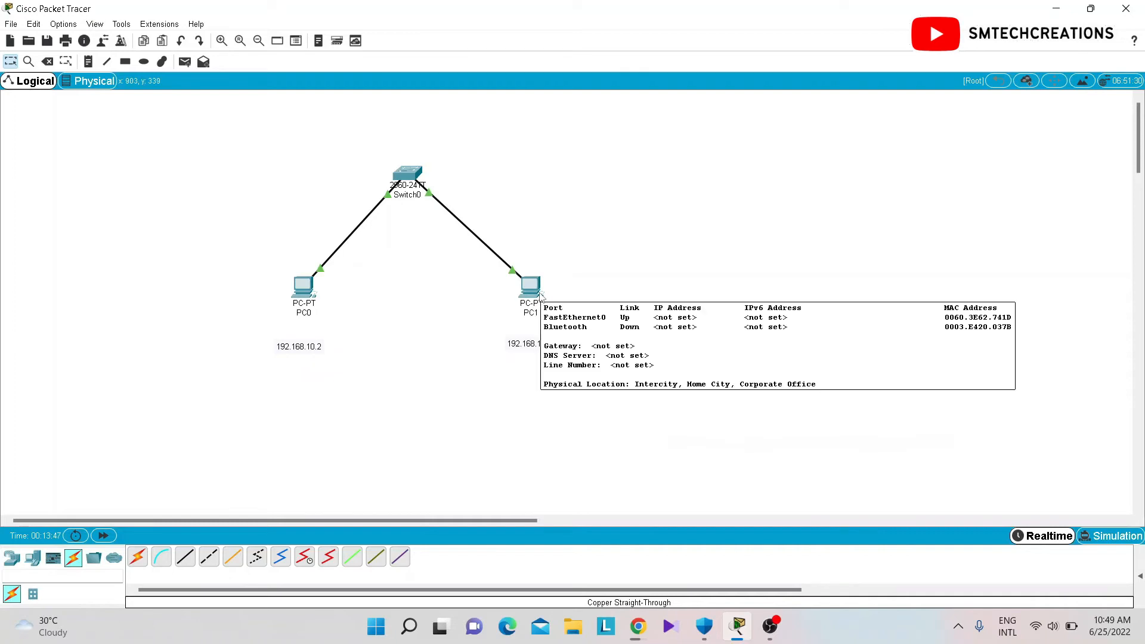
# Configure PC1 with the static IP address 192.168.10.3 and its default subnet mask.
pyautogui.click(539, 295)
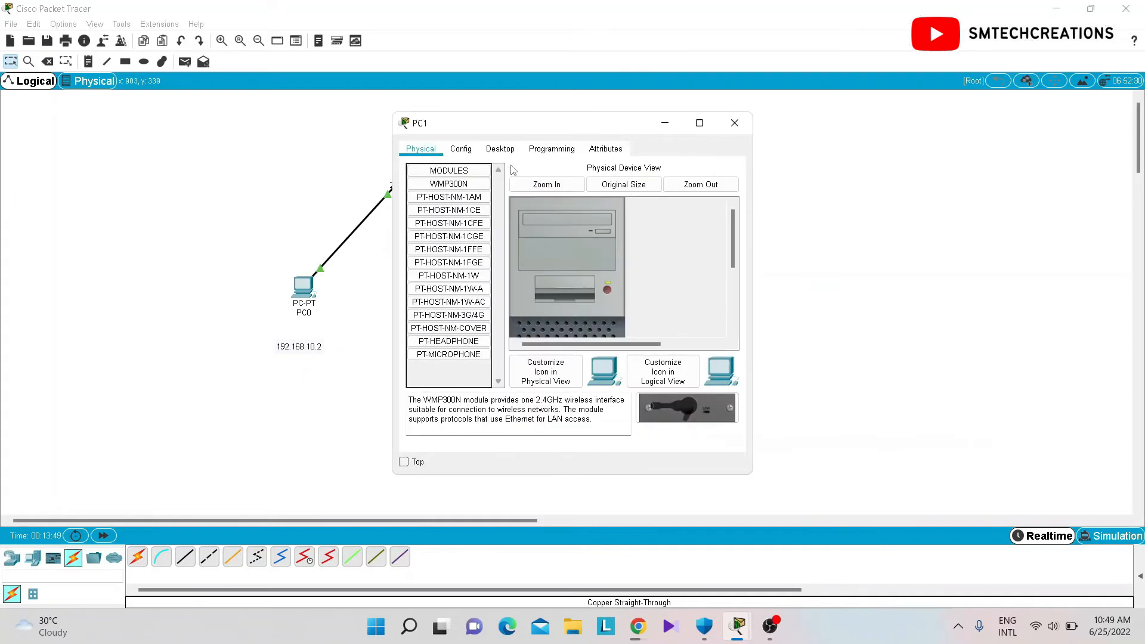
pyautogui.click(500, 149)
pyautogui.moveTo(514, 129); pyautogui.dragTo(699, 126)
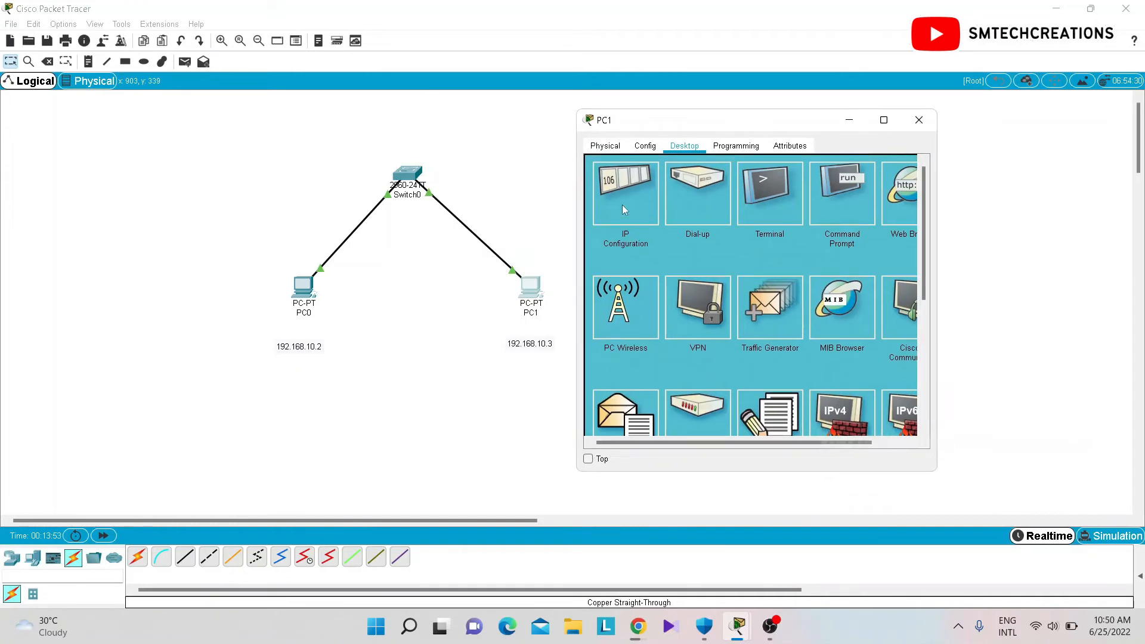
pyautogui.click(622, 209)
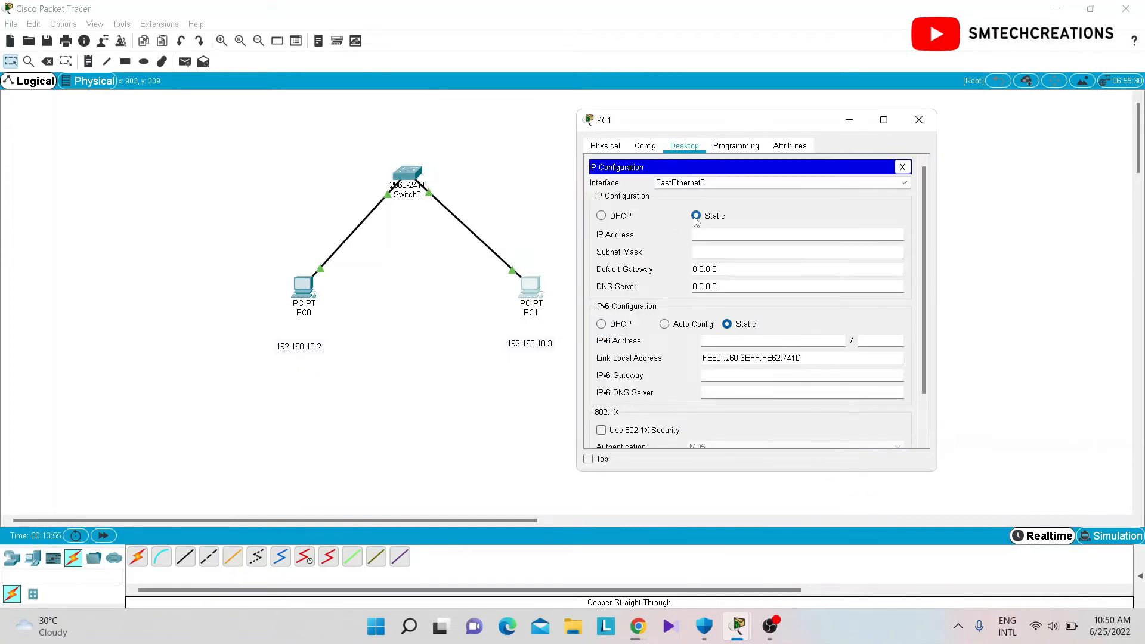
pyautogui.click(702, 233)
pyautogui.write('192.168')
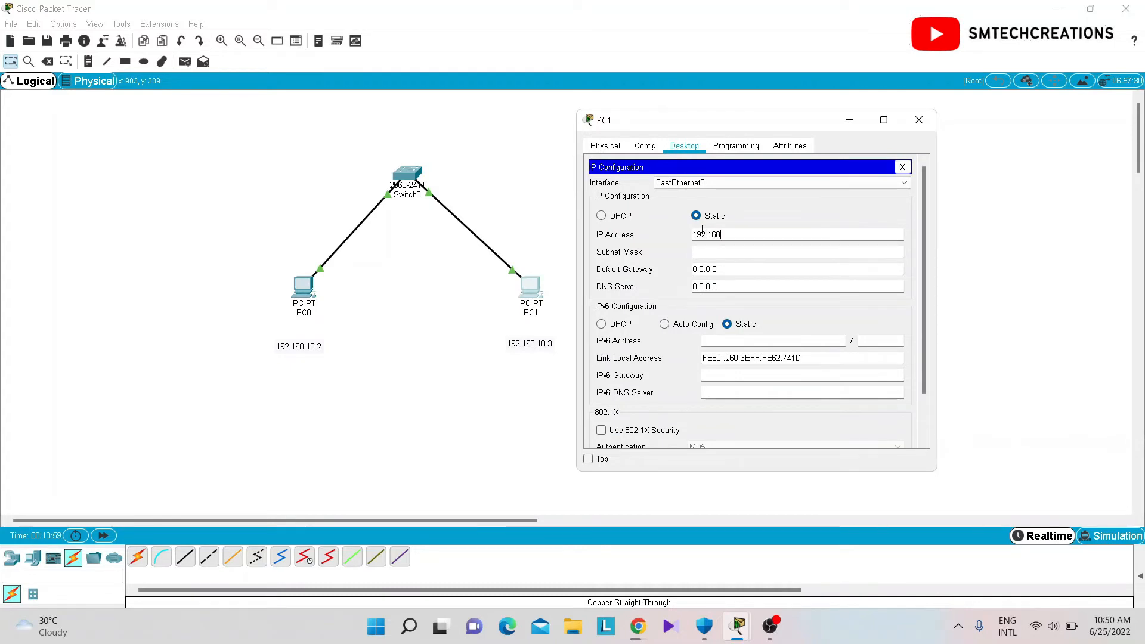
pyautogui.write('.10.3')
pyautogui.click(705, 250)
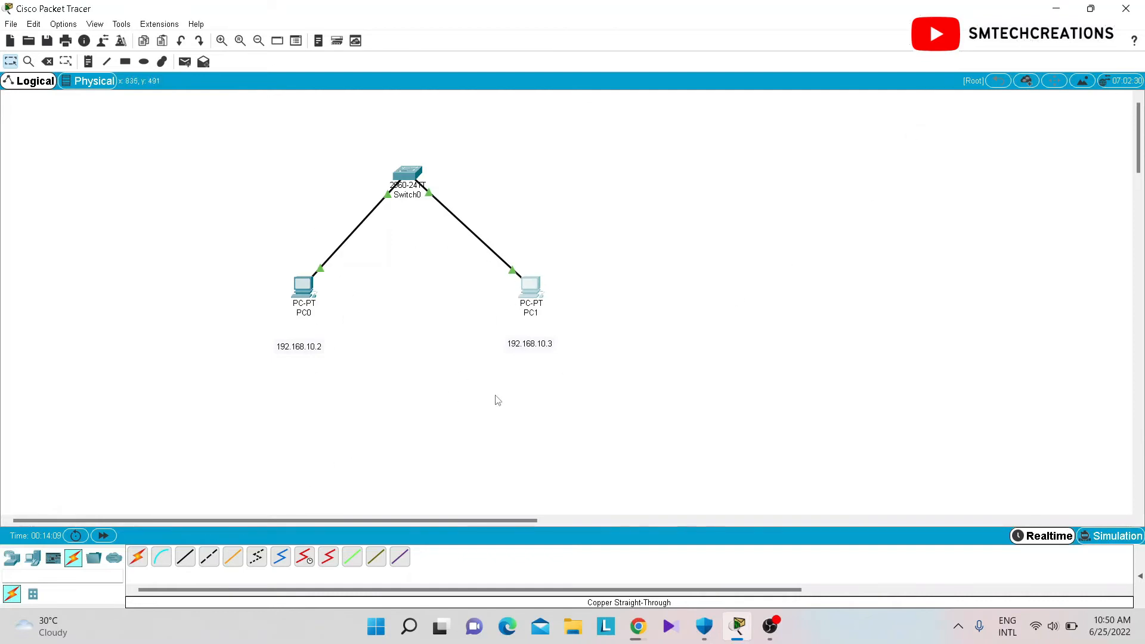
# Rename PC0 as PC 001 directly on its workspace label.
pyautogui.click(304, 313)
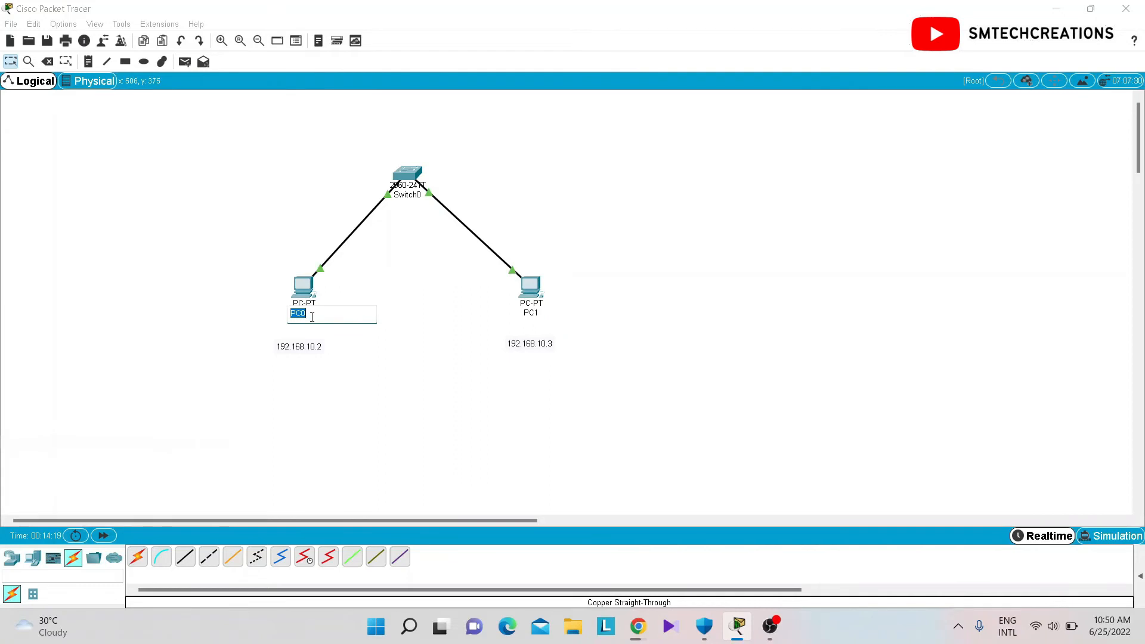
pyautogui.write('PC 001')
pyautogui.click(382, 424)
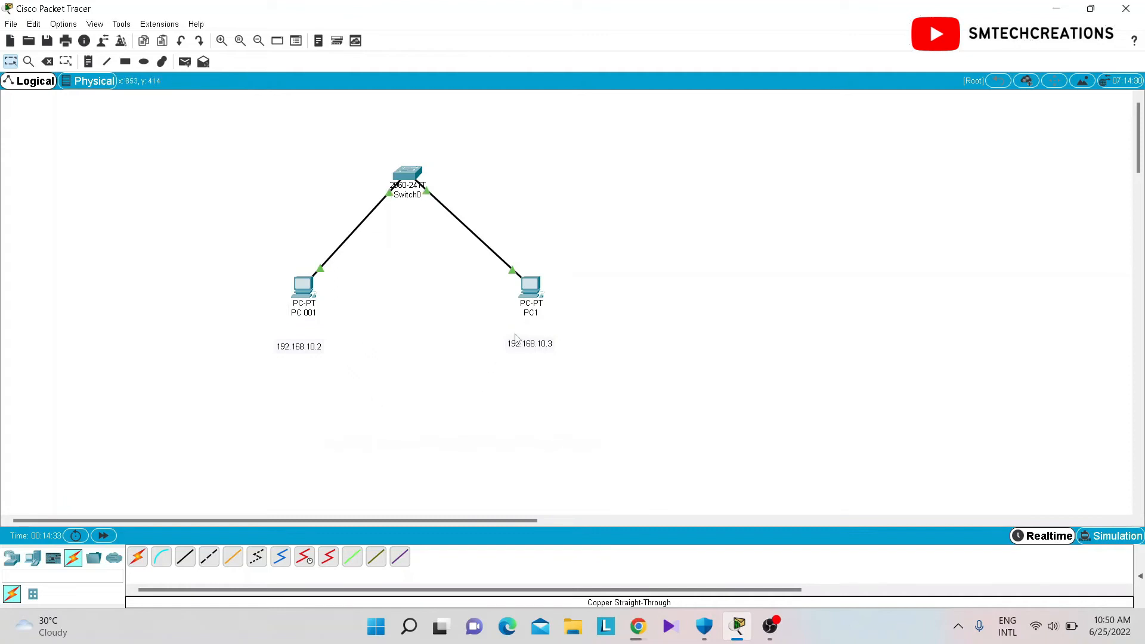
# Rename PC1 as PC 002 on its workspace label, and move both IP address notes up closer to their PCs.
pyautogui.click(536, 298)
pyautogui.click(734, 123)
pyautogui.click(536, 315)
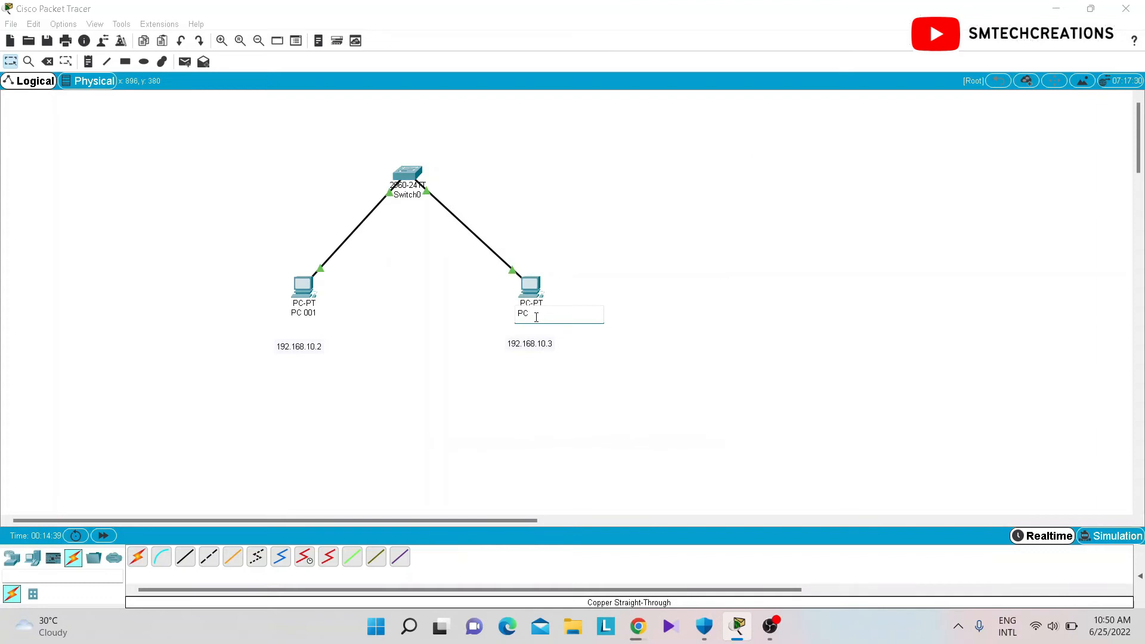
pyautogui.click(572, 460)
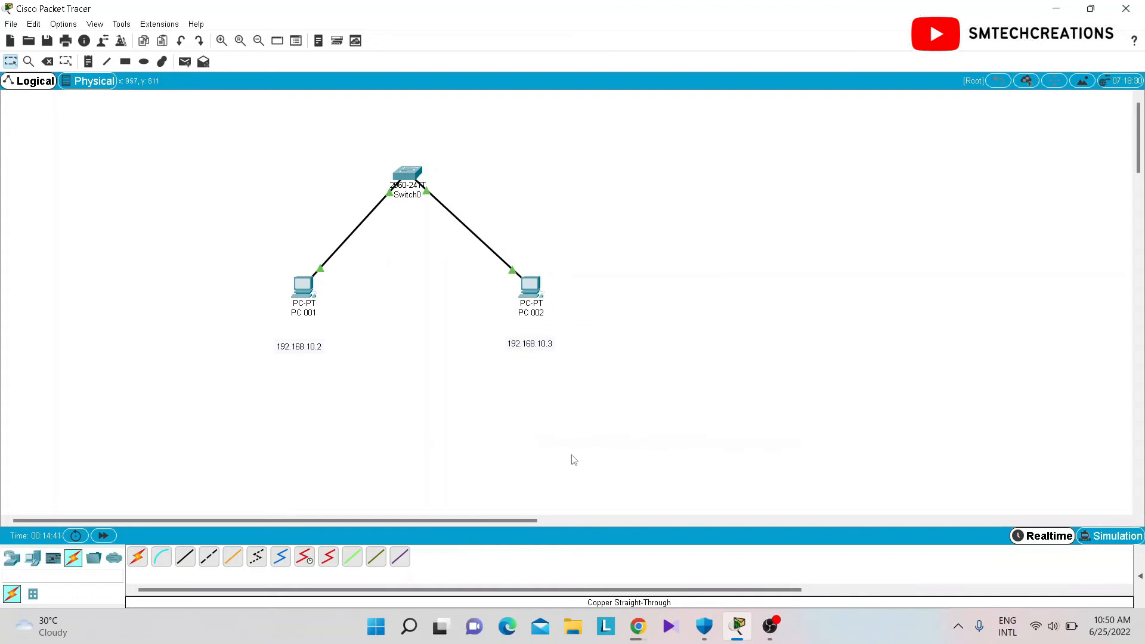
pyautogui.moveTo(308, 352); pyautogui.dragTo(313, 342)
pyautogui.moveTo(530, 346); pyautogui.dragTo(531, 339)
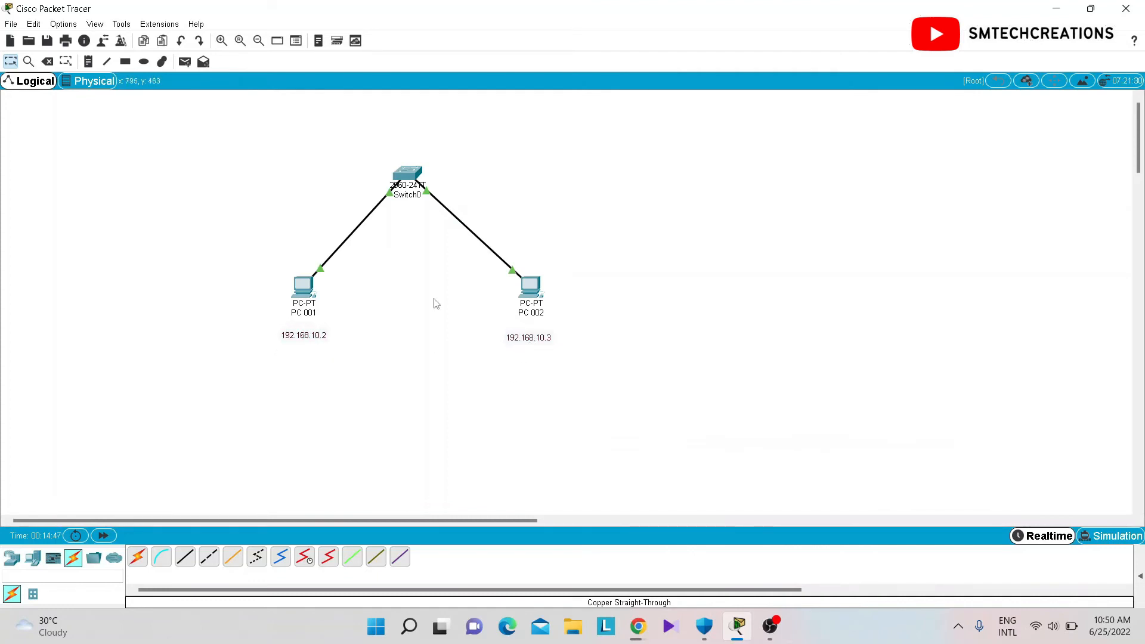
# Examine Switch0's global settings and its IOS command-line output.
pyautogui.click(401, 173)
pyautogui.click(460, 149)
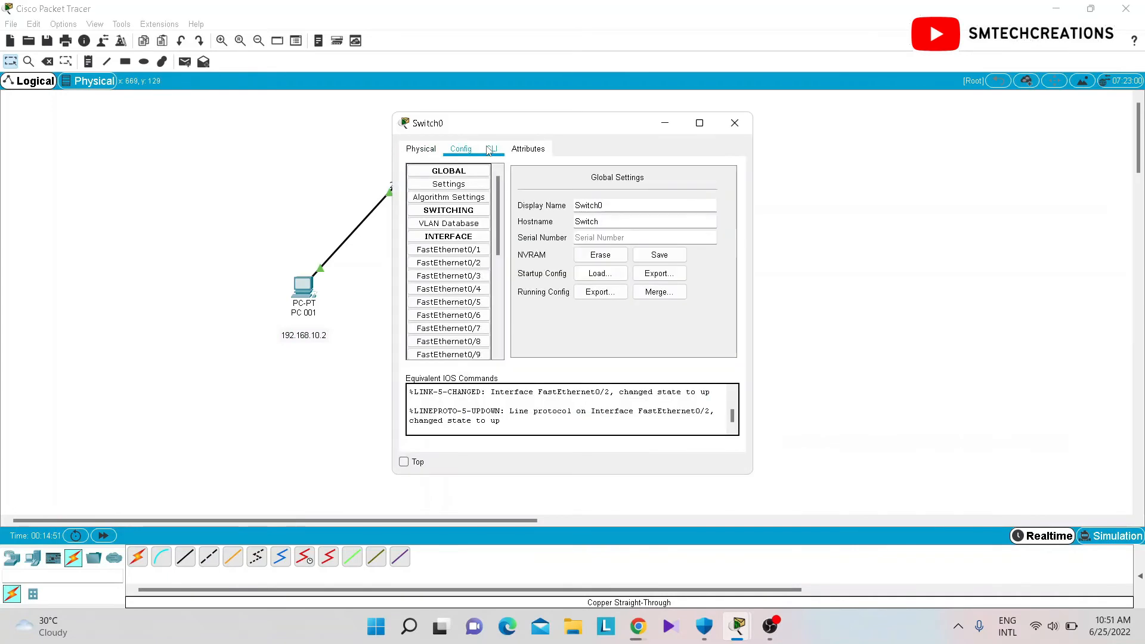
pyautogui.click(490, 149)
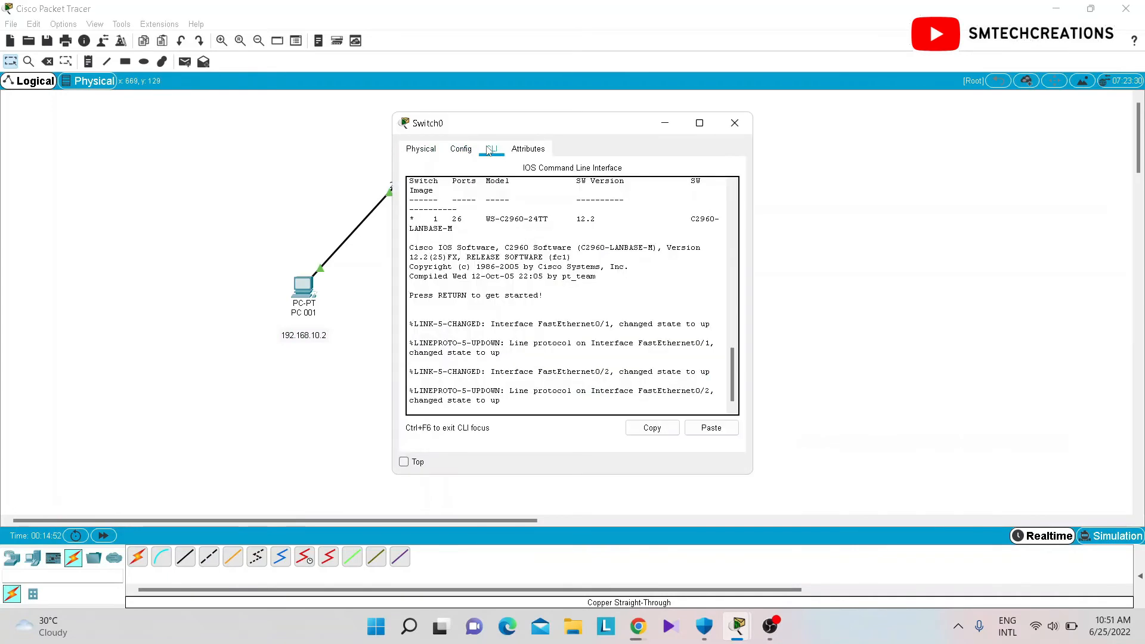
pyautogui.click(735, 124)
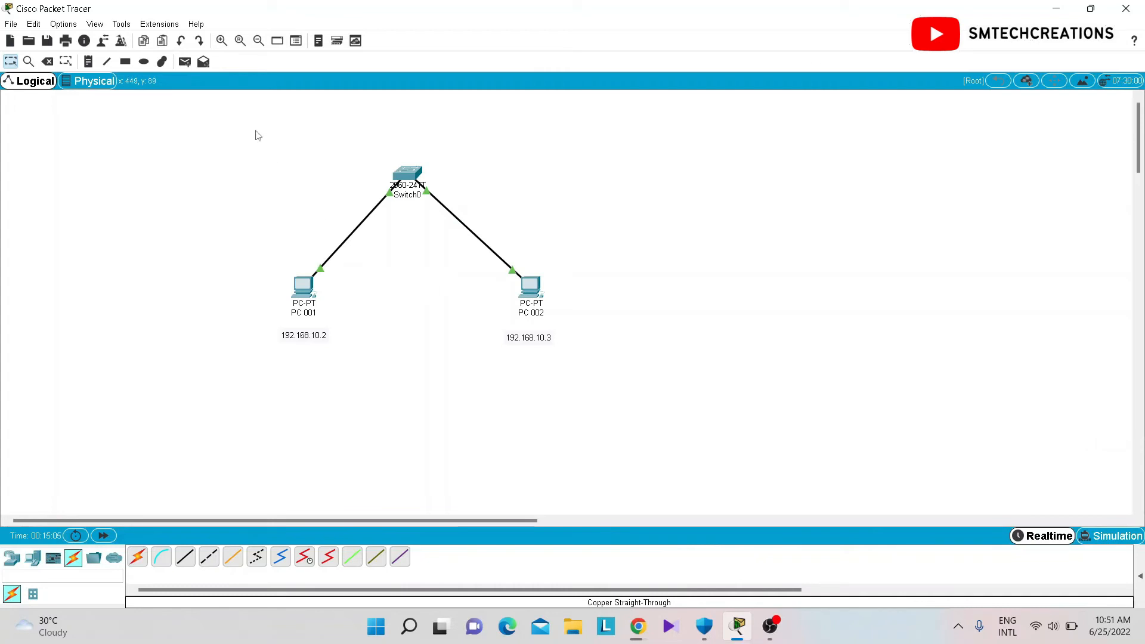
# Send a simple PDU from PC 001 to PC 002 and show the PDU list with its delivery status.
pyautogui.click(186, 62)
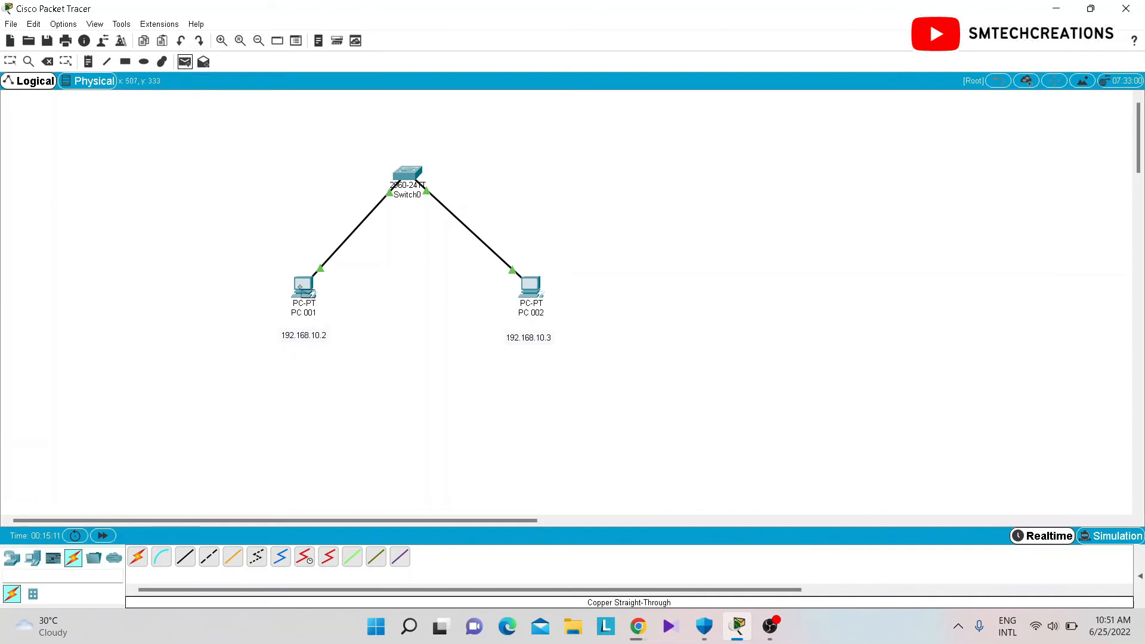
pyautogui.click(302, 290)
pyautogui.click(535, 292)
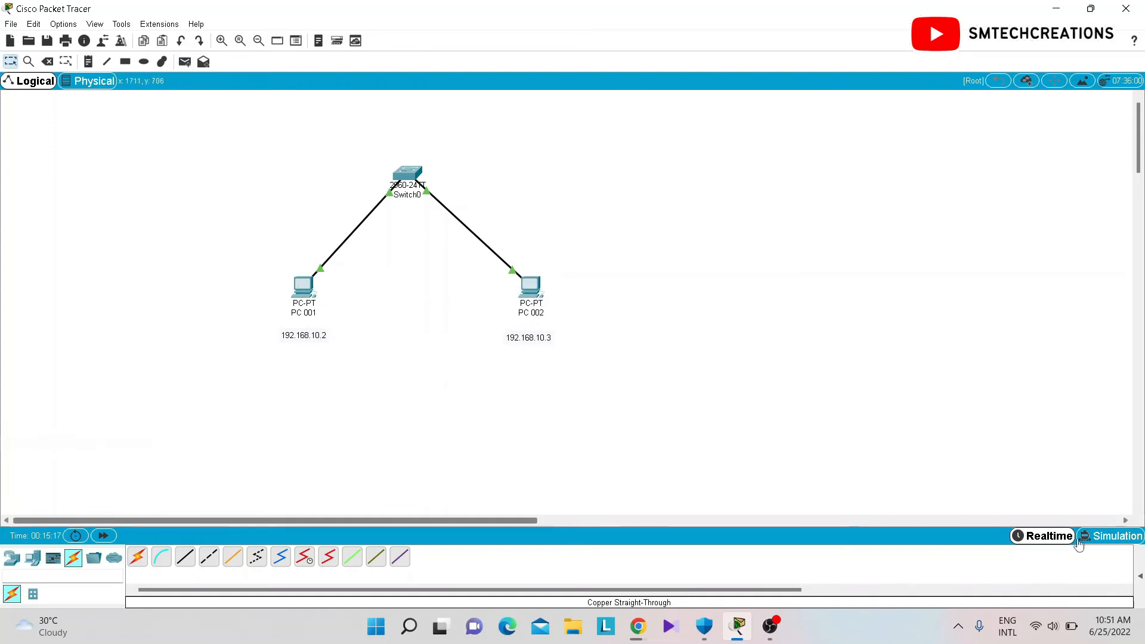
pyautogui.click(1139, 578)
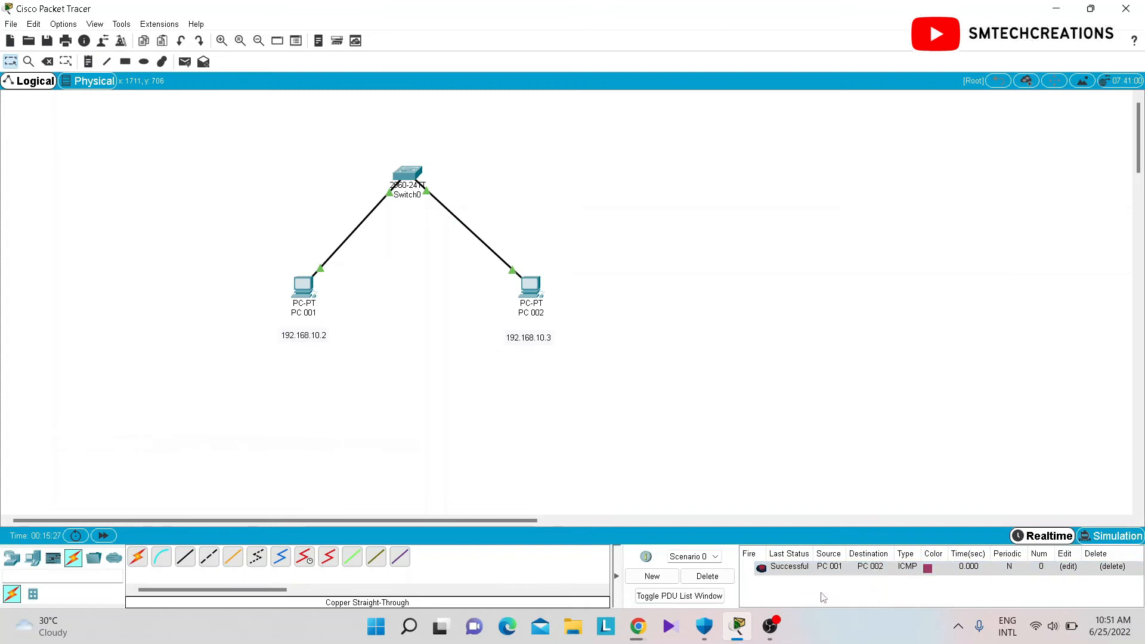
# Send a simple PDU from PC 002 to PC 001, and clear the PDU list by deleting the scenario.
pyautogui.click(186, 62)
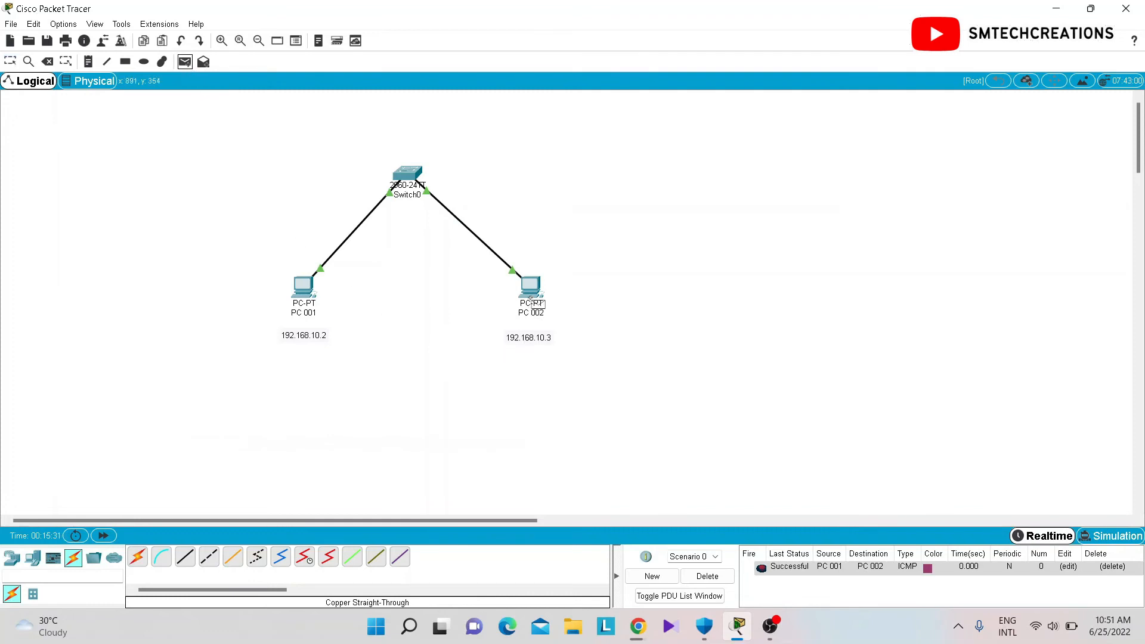
pyautogui.click(530, 297)
pyautogui.click(308, 294)
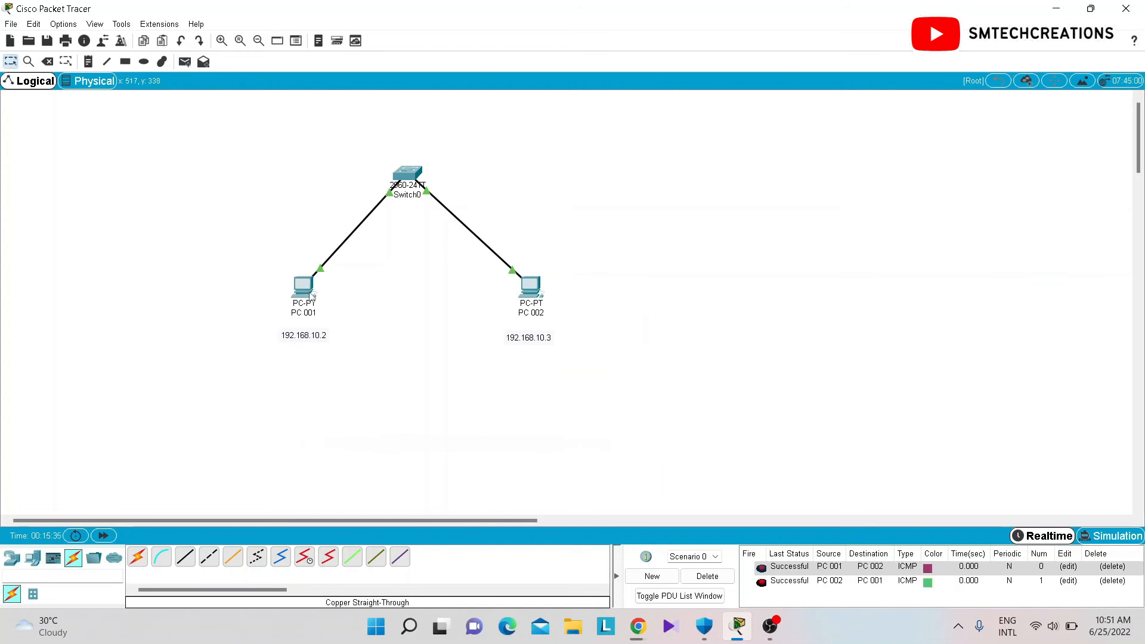
pyautogui.click(728, 579)
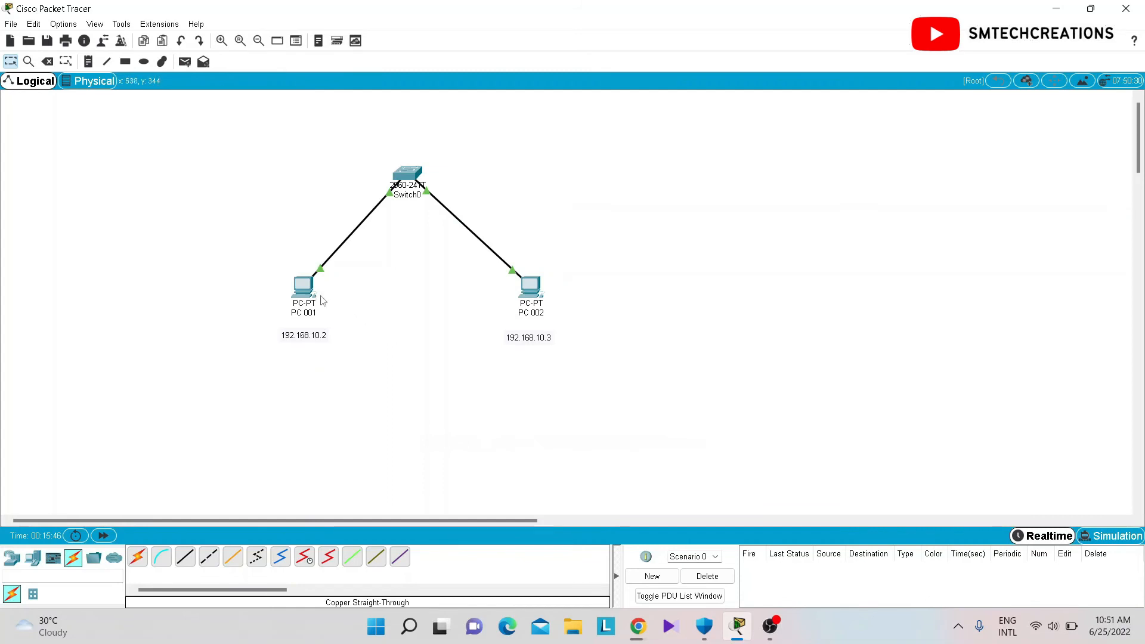
# Ping 192.168.10.3 from PC 001's Command Prompt.
pyautogui.click(300, 289)
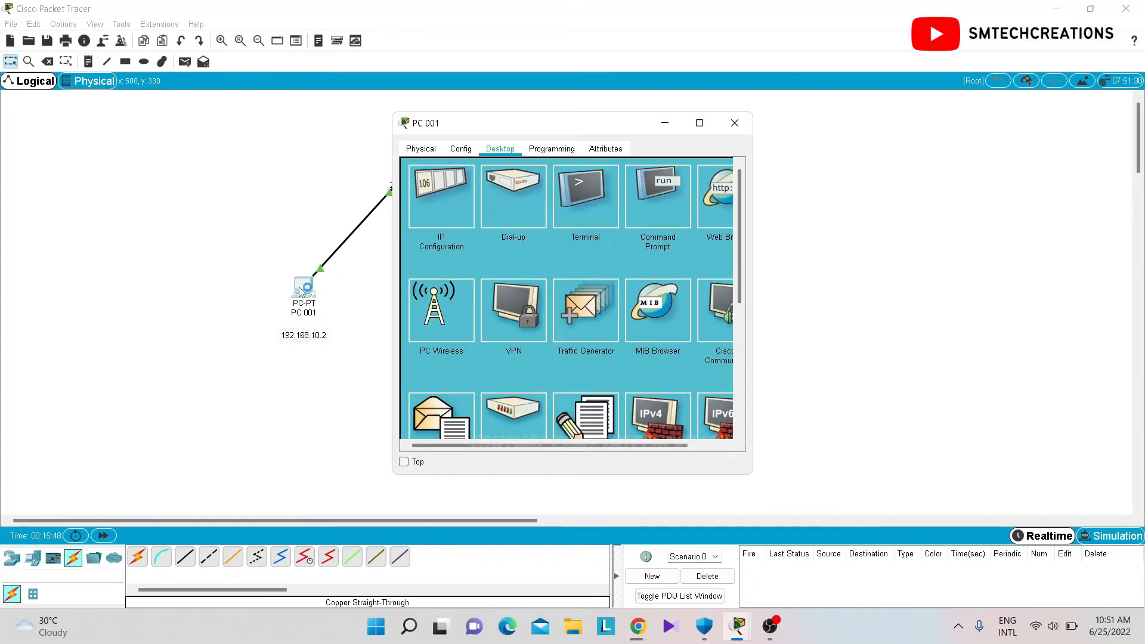
pyautogui.moveTo(574, 132); pyautogui.dragTo(251, 134)
pyautogui.click(331, 210)
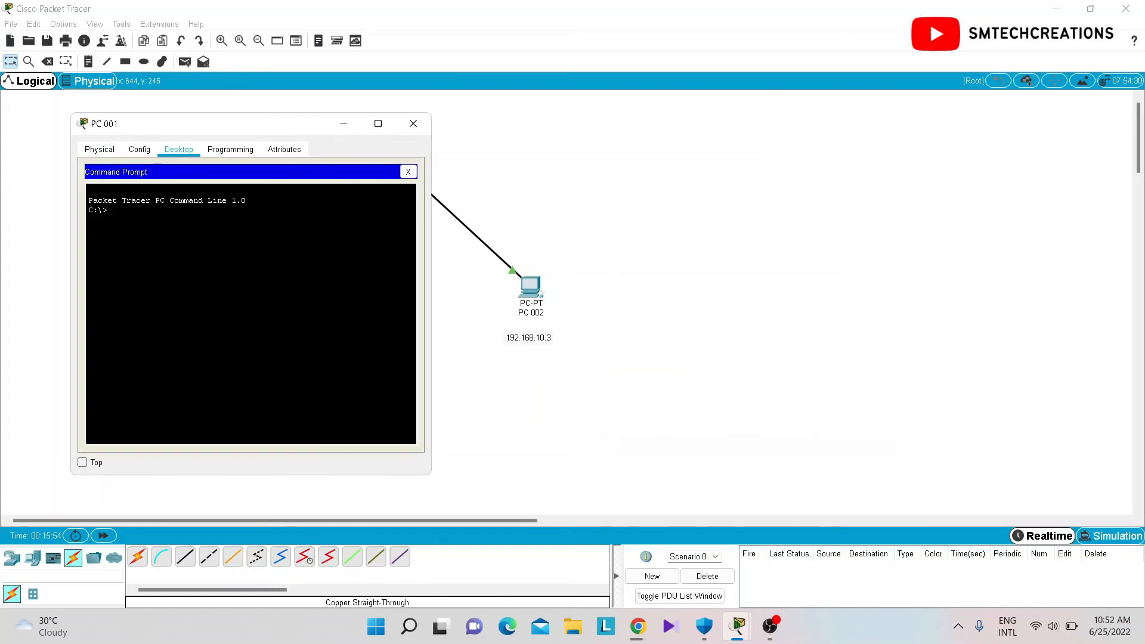
pyautogui.write('p')
pyautogui.press('Return')
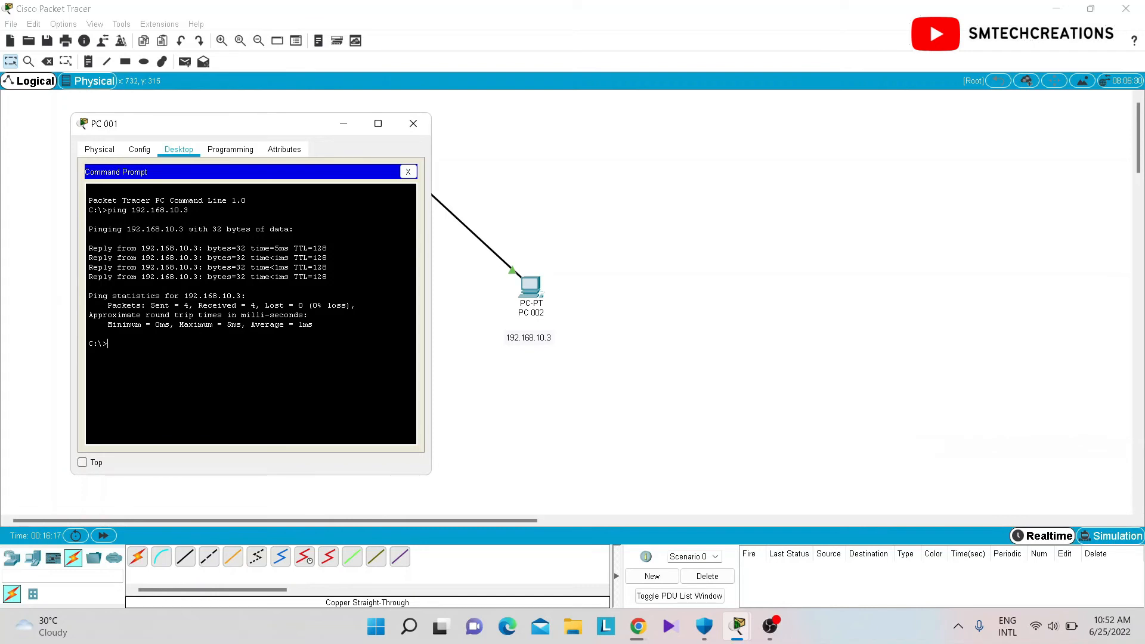
# Close PC 001's window and ping 192.168.10.2 from PC 002's Command Prompt.
pyautogui.click(413, 124)
pyautogui.click(532, 288)
pyautogui.moveTo(549, 135); pyautogui.dragTo(750, 119)
pyautogui.click(833, 182)
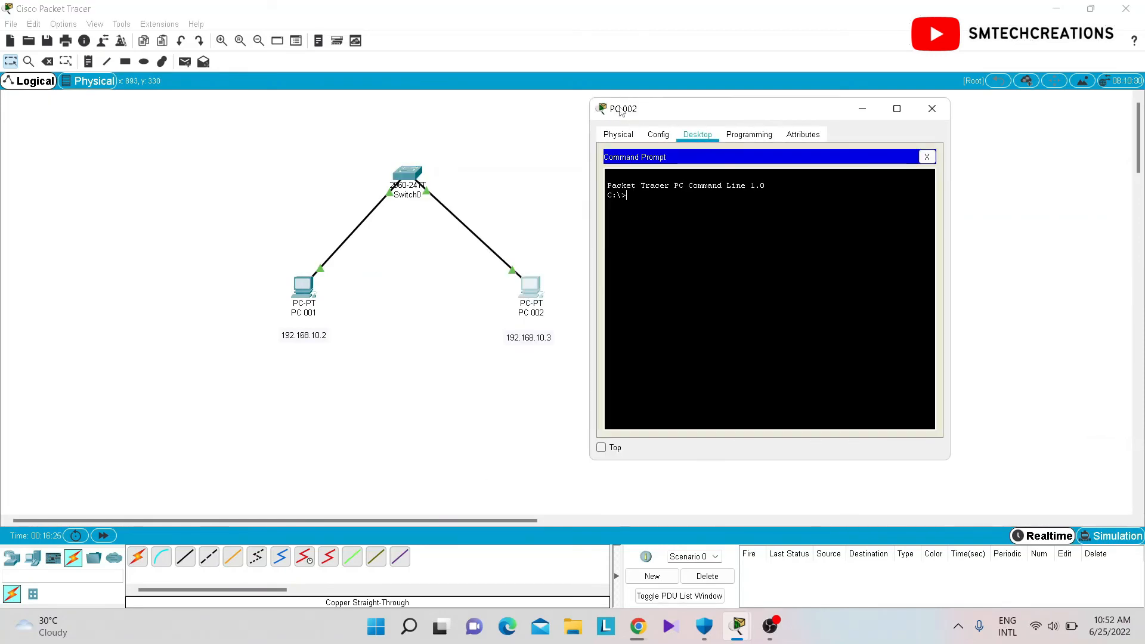
pyautogui.write('ping 192.168.10.2')
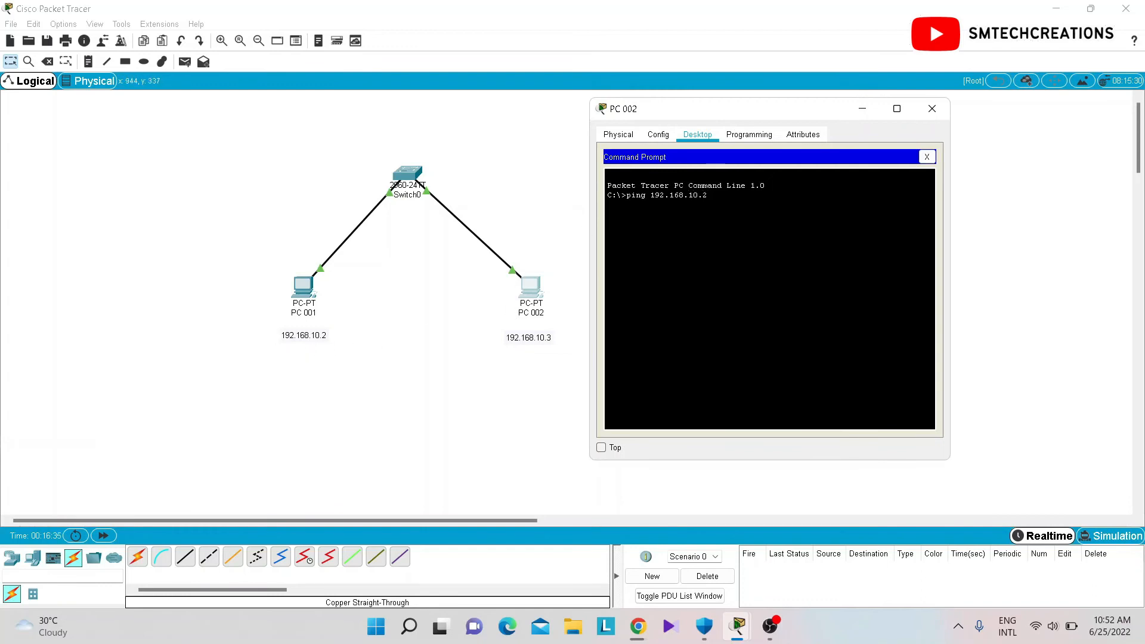
pyautogui.press('Return')
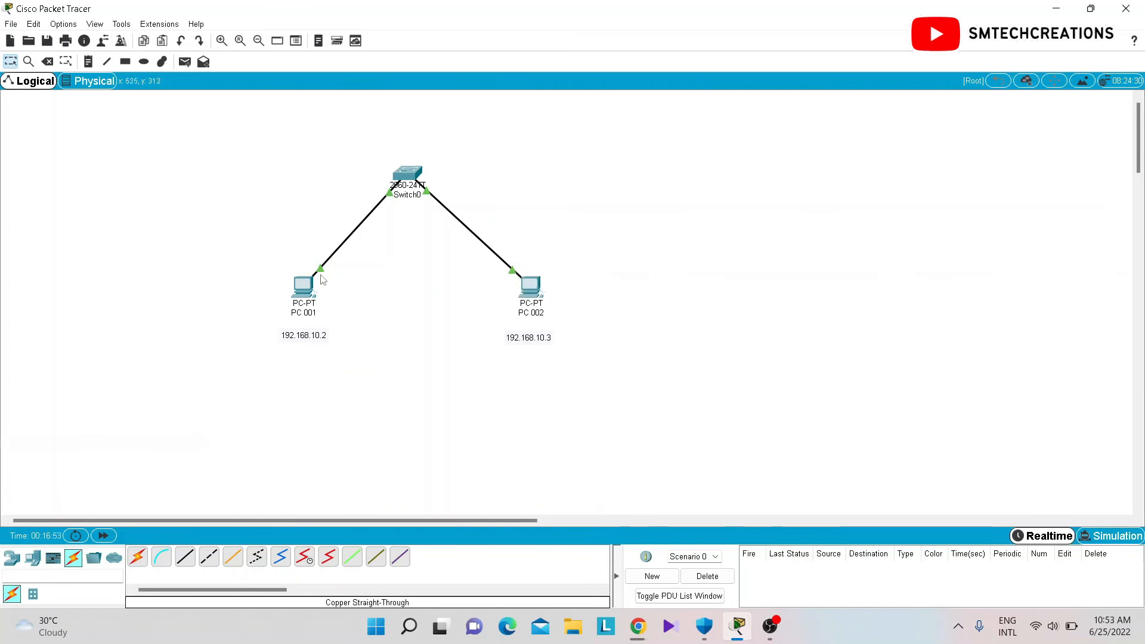
# Change both PC 001's text note and its static IP address to 192.168.11.2.
pyautogui.doubleClick(304, 336)
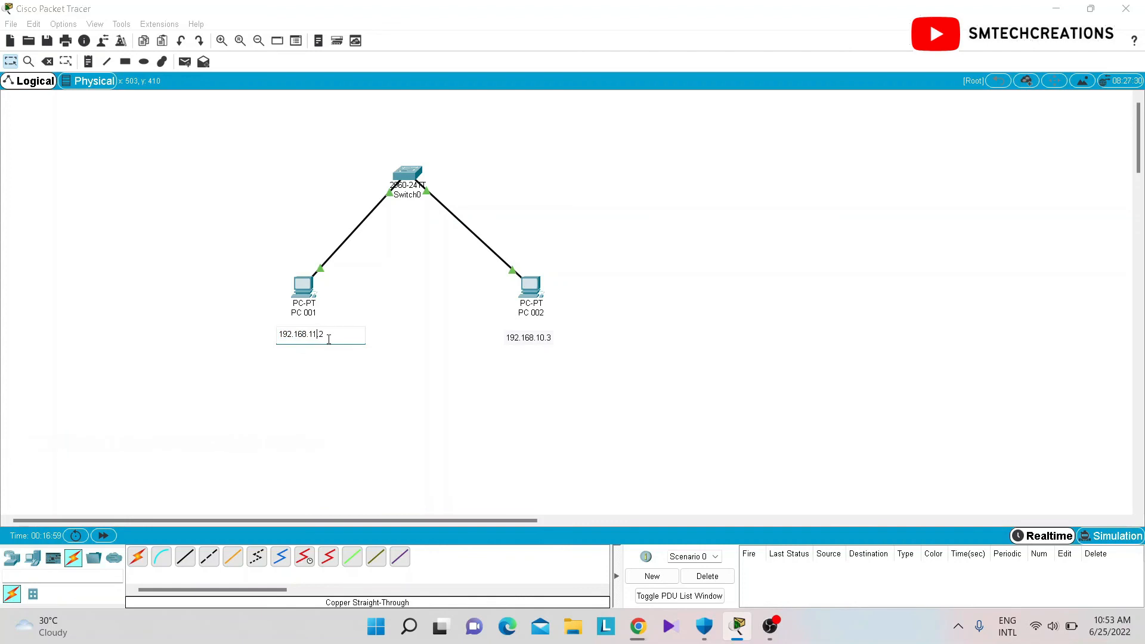
pyautogui.click(322, 425)
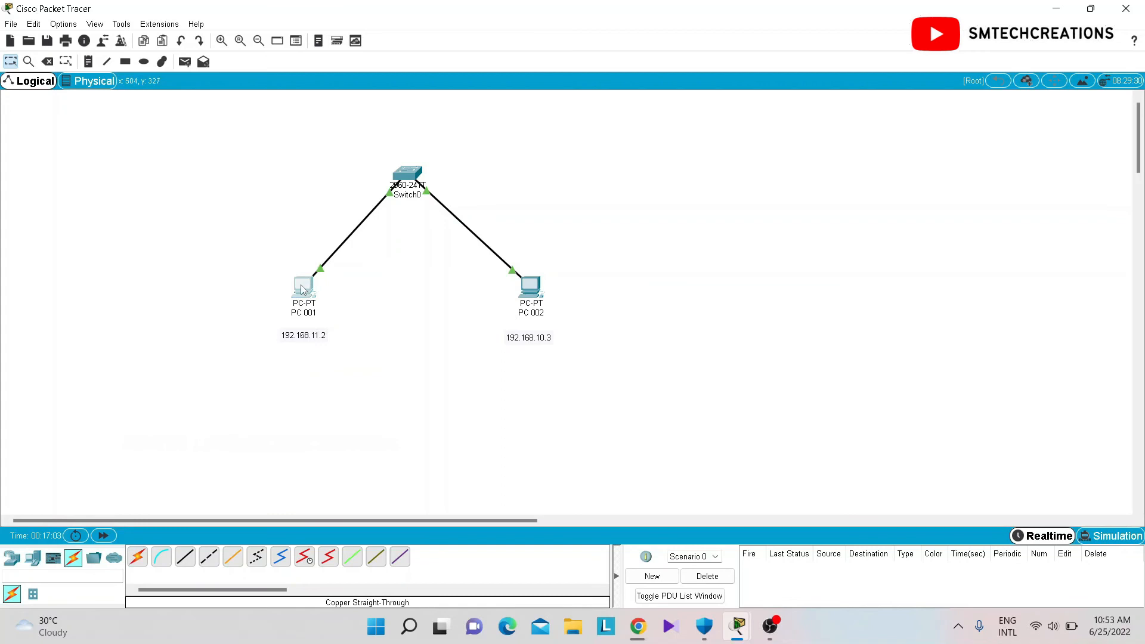
pyautogui.click(305, 289)
pyautogui.click(453, 215)
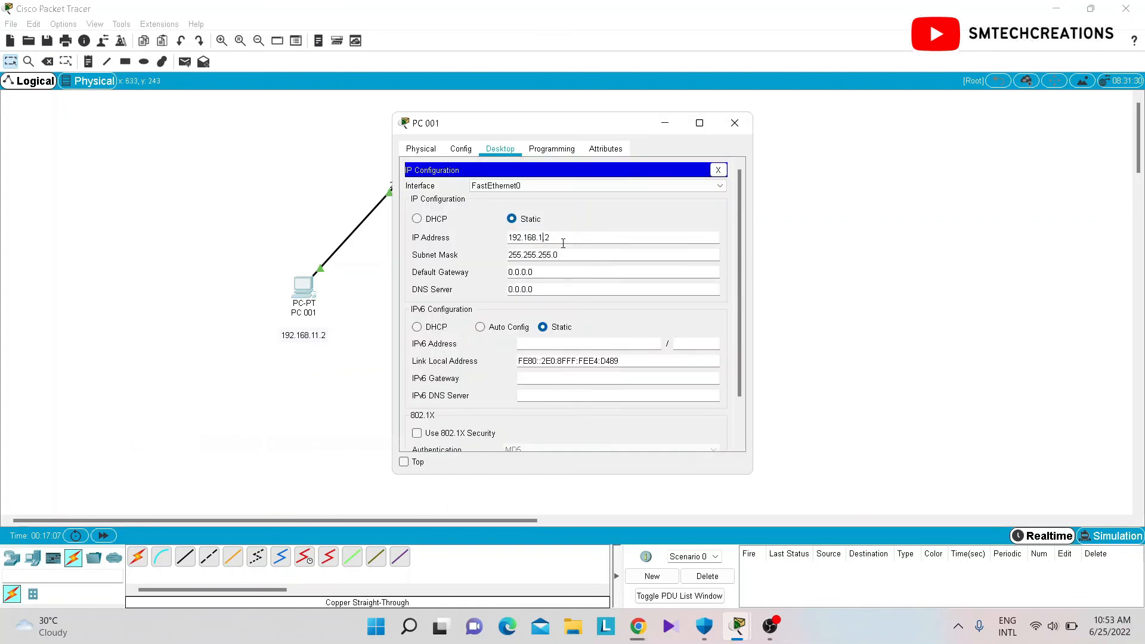
pyautogui.click(823, 296)
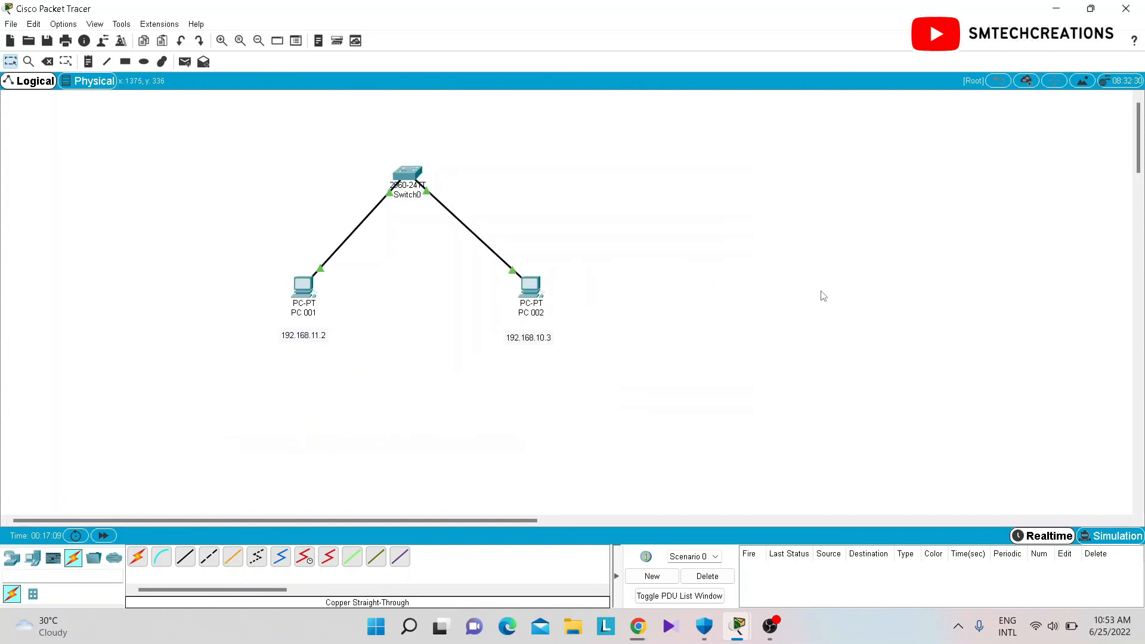
# Send a simple PDU from PC 001 to PC 002 to test communication between the different subnets.
pyautogui.moveTo(293, 292)
pyautogui.click(185, 62)
pyautogui.click(305, 286)
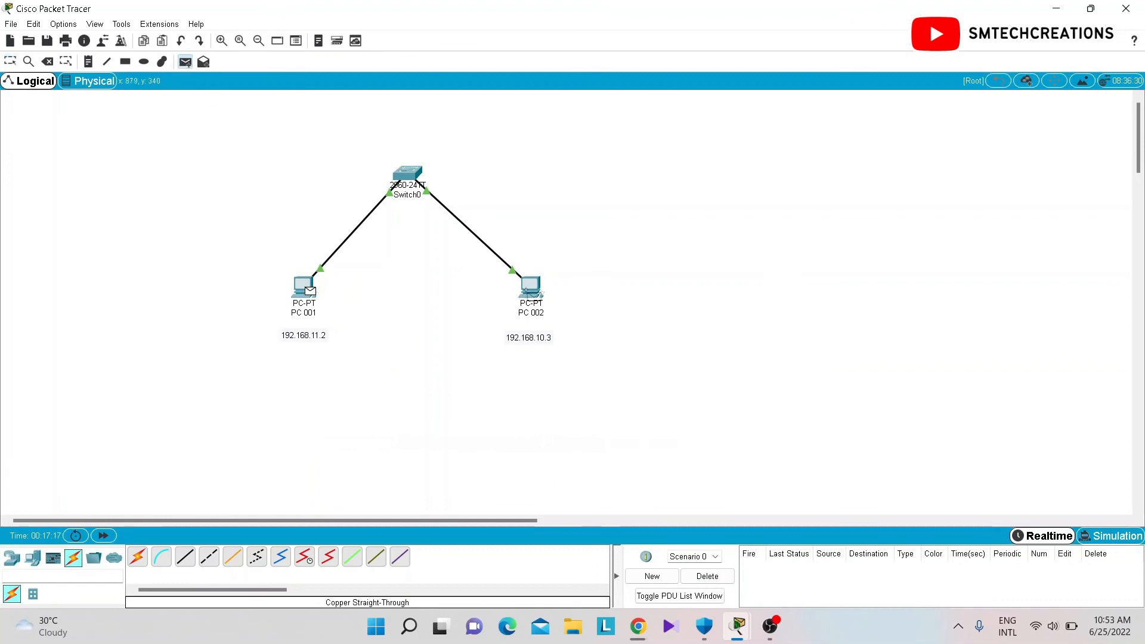
pyautogui.click(534, 291)
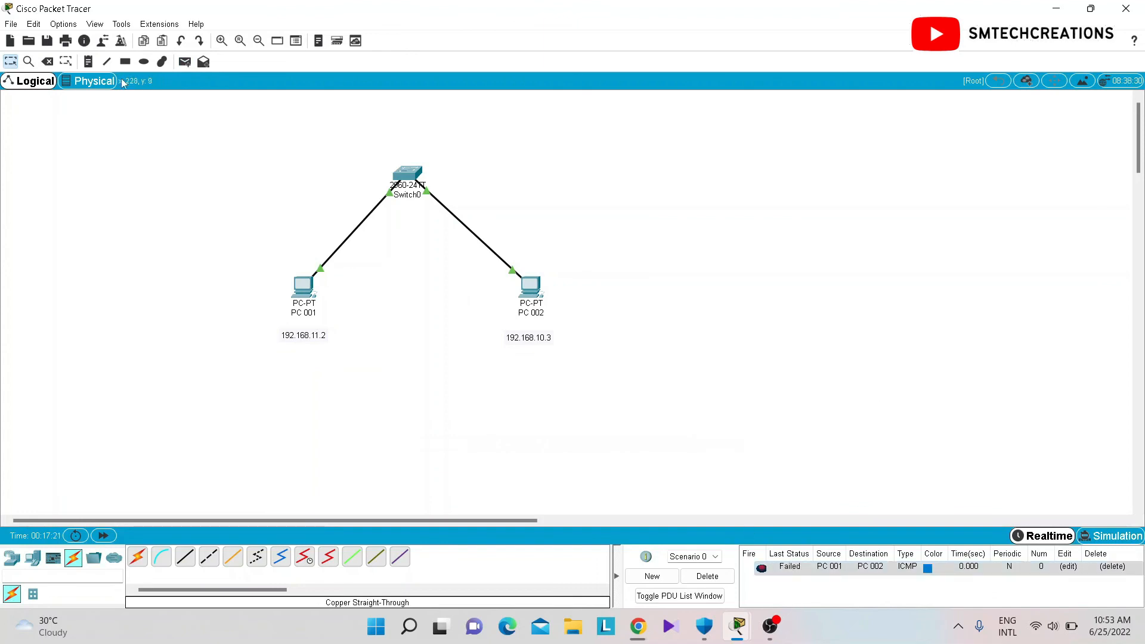
# Send a simple PDU back from PC 002 to PC 001, and delete the scenario to empty the PDU list.
pyautogui.click(185, 62)
pyautogui.click(537, 291)
pyautogui.click(302, 297)
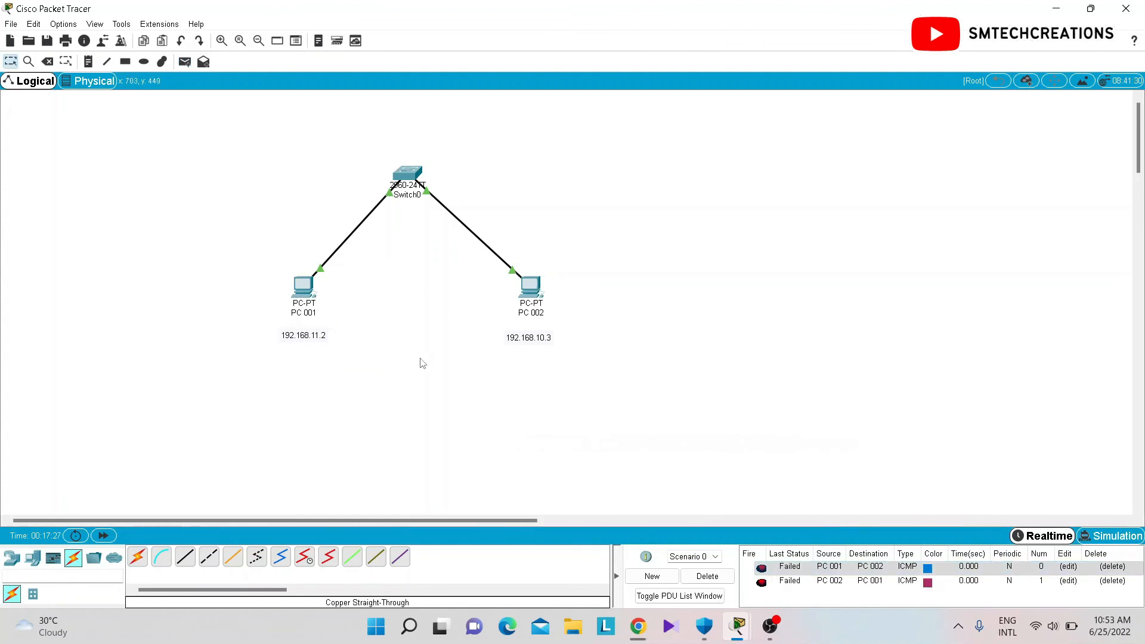
pyautogui.click(724, 582)
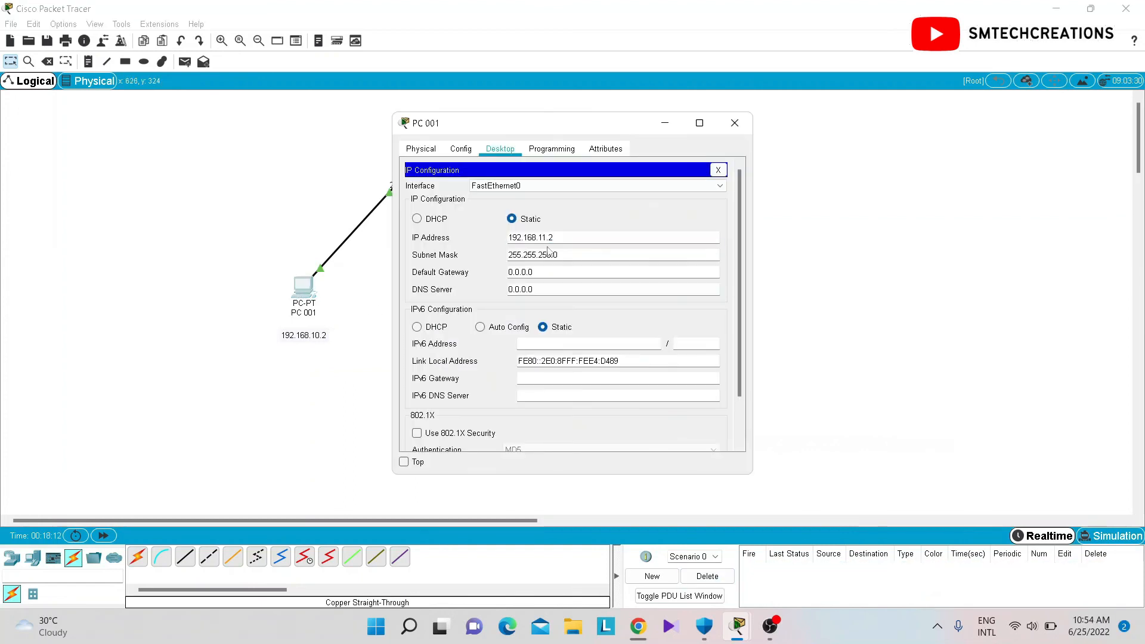
# Set PC 001's static IP address back to 192.168.10.2 and close its configuration window.
pyautogui.click(546, 238)
pyautogui.press('BackSpace')
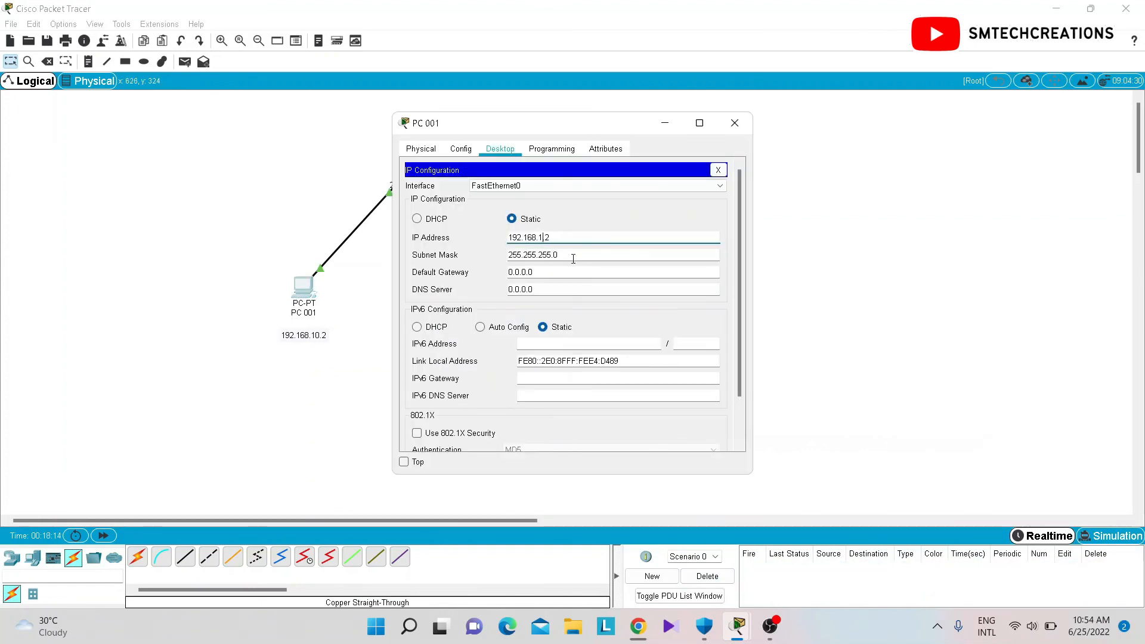
pyautogui.click(778, 233)
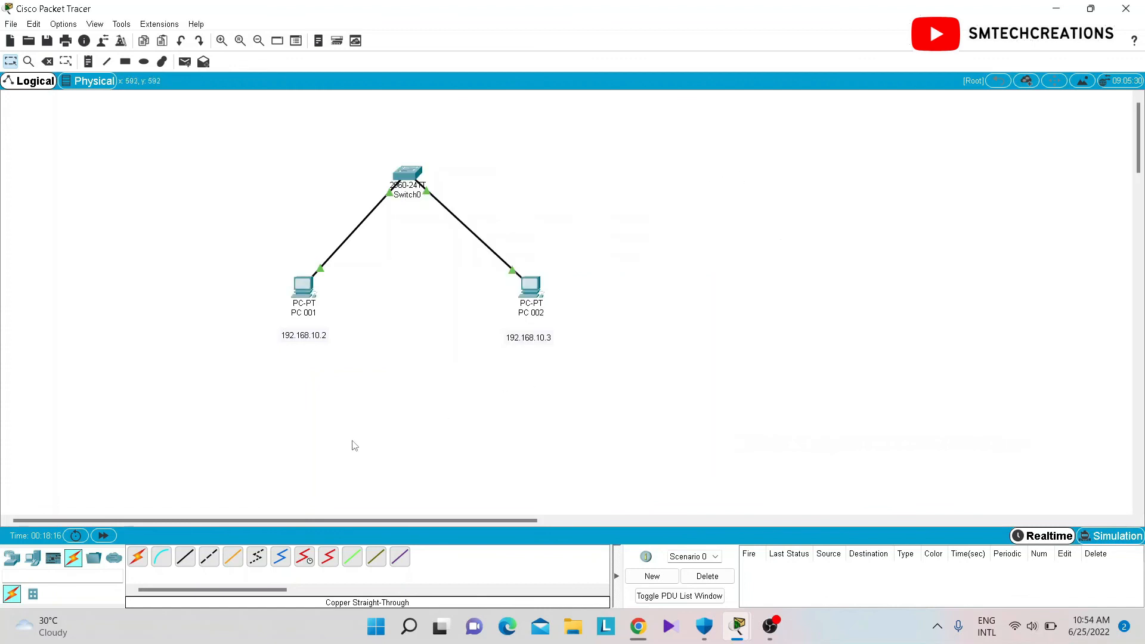
# Send a simple PDU from PC 001 to PC 002 to retest the connection.
pyautogui.click(184, 62)
pyautogui.click(304, 287)
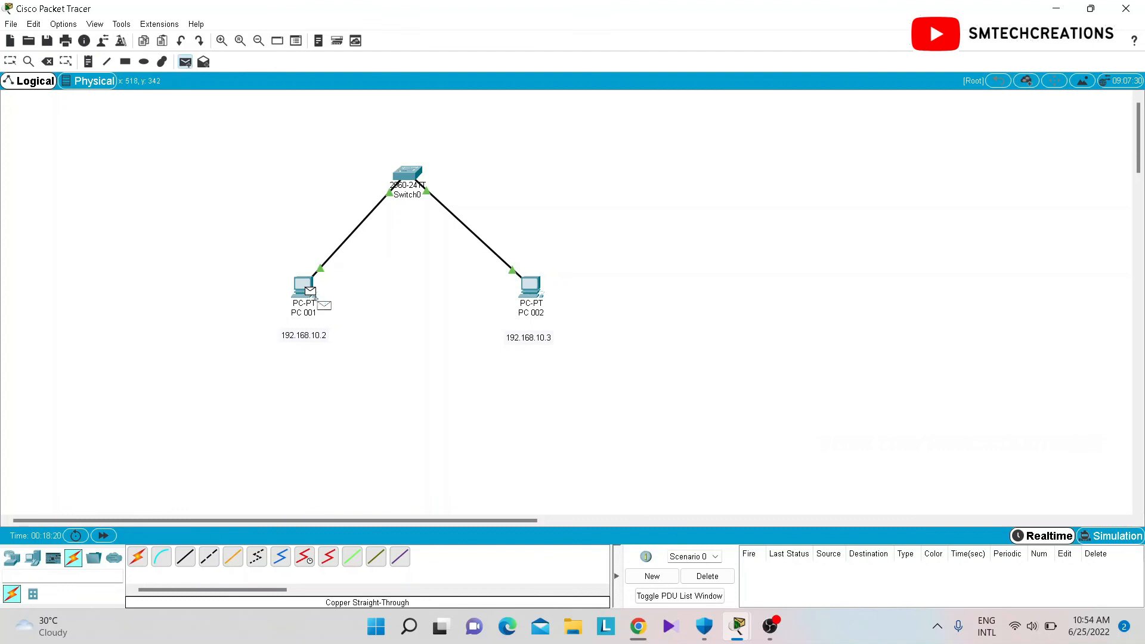
pyautogui.click(537, 294)
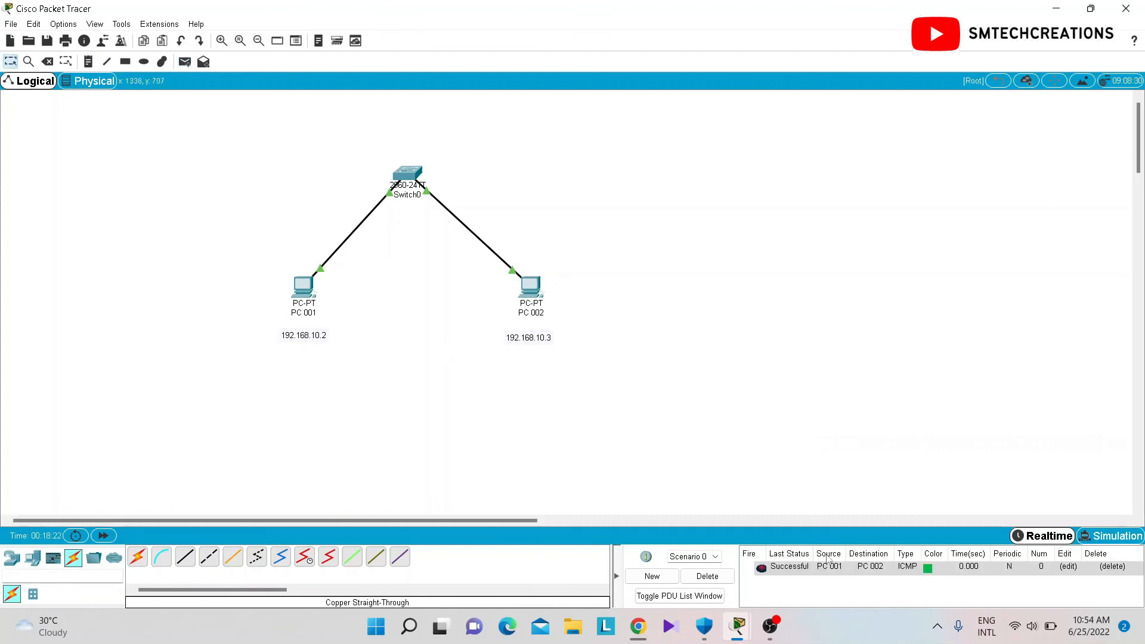